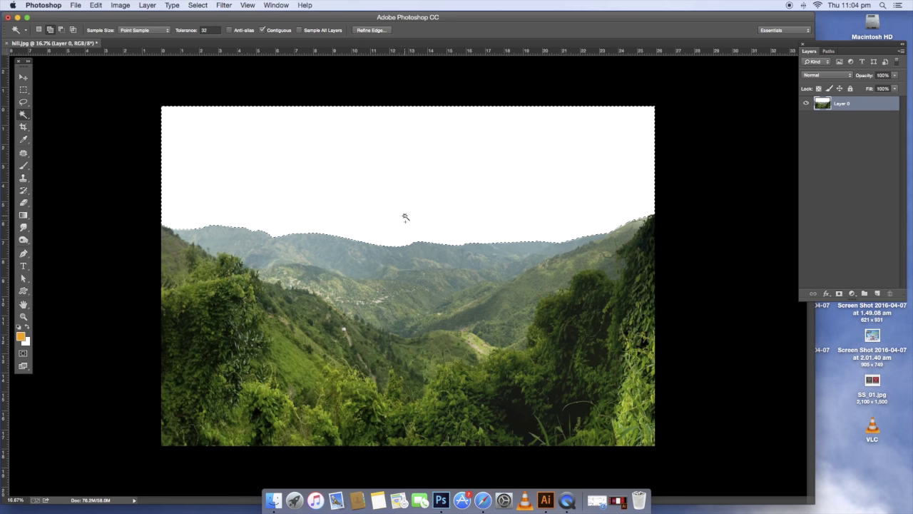
Feather the white-sky selection by 40 px and delete it to transparency
{"action": "right_click", "coordinate": [425, 204]}
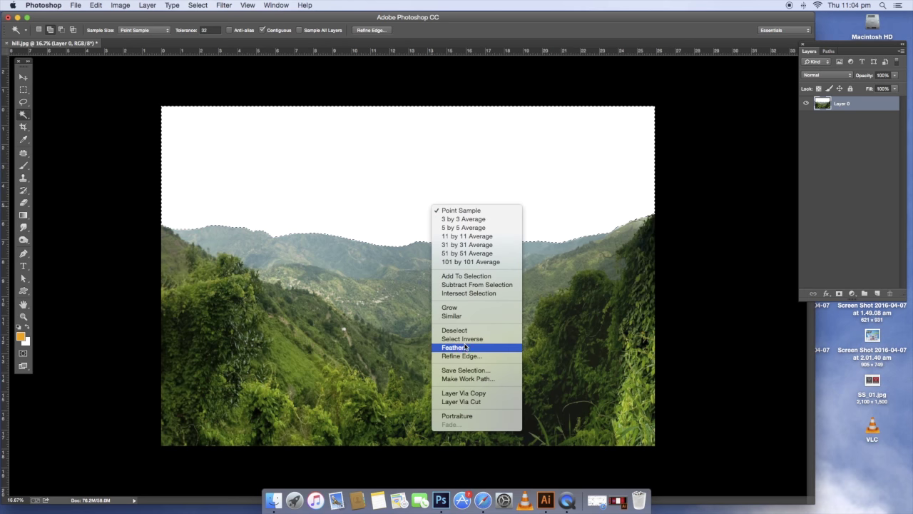
{"action": "left_click", "coordinate": [456, 347]}
{"action": "key", "text": "Return"}
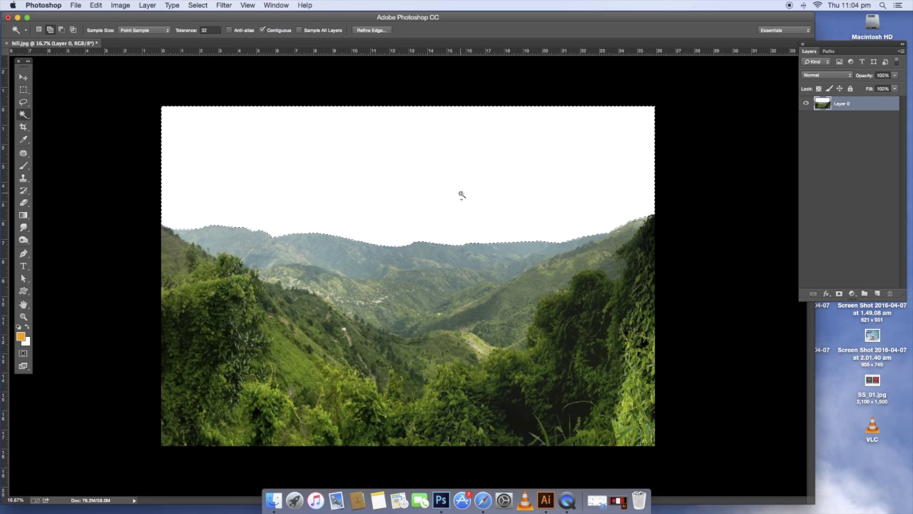
{"action": "key", "text": "Delete"}
Bring 1sky.jpg into hill.jpg beneath the hills and stretch it taller to fill the sky
{"action": "key", "text": "v"}
{"action": "key", "text": "ctrl+o"}
{"action": "key", "text": "Return"}
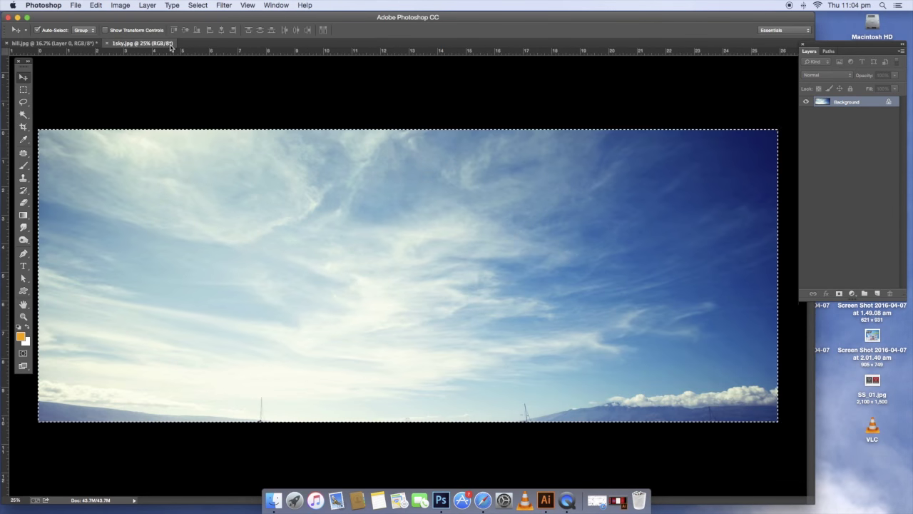
{"action": "left_click_drag", "start_coordinate": [851, 130], "coordinate": [850, 130]}
{"action": "key", "text": "ctrl+t"}
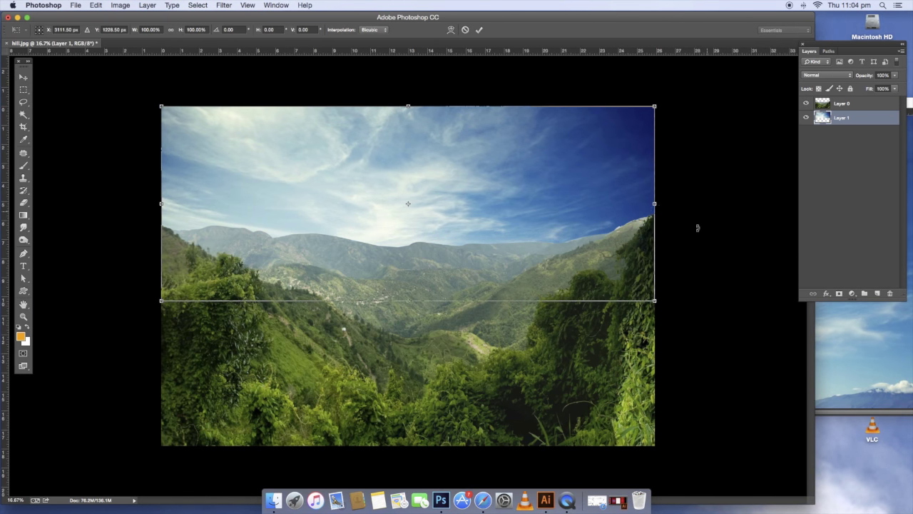
{"action": "mouse_move", "coordinate": [532, 236]}
{"action": "left_mouse_down"}
{"action": "mouse_move", "coordinate": [532, 193]}
{"action": "mouse_move", "coordinate": [407, 264]}
{"action": "mouse_move", "coordinate": [407, 257]}
{"action": "left_mouse_up"}
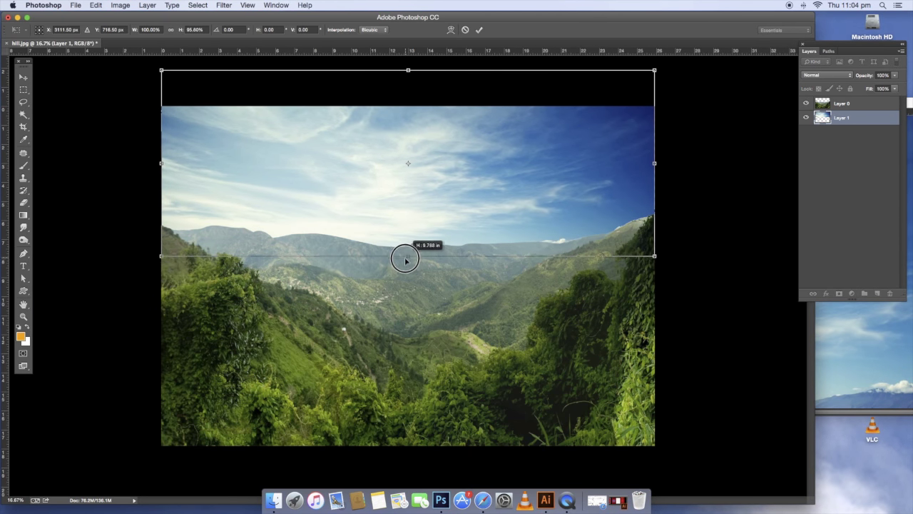
{"action": "key", "text": "Return"}
{"action": "mouse_move", "coordinate": [91, 44]}
{"action": "left_mouse_down"}
{"action": "mouse_move", "coordinate": [323, 84]}
{"action": "mouse_move", "coordinate": [407, 78]}
{"action": "left_mouse_up"}
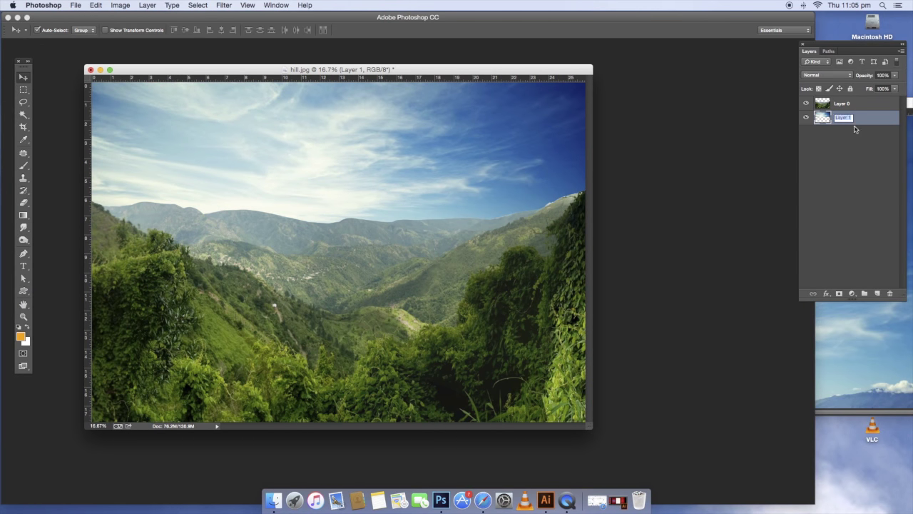
Open the barbarian warrior photo and drag it into the hill composite
{"action": "key", "text": "ctrl+o"}
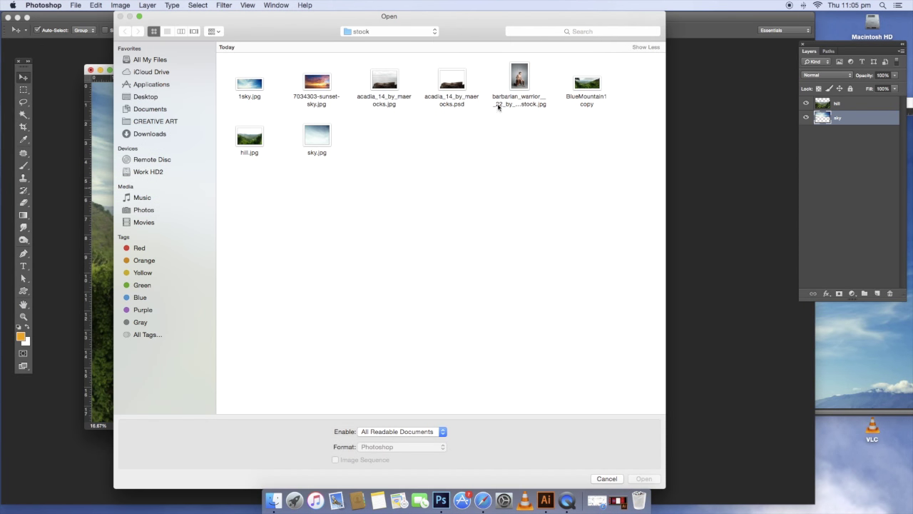
{"action": "left_click", "coordinate": [501, 104]}
{"action": "key", "text": "Return"}
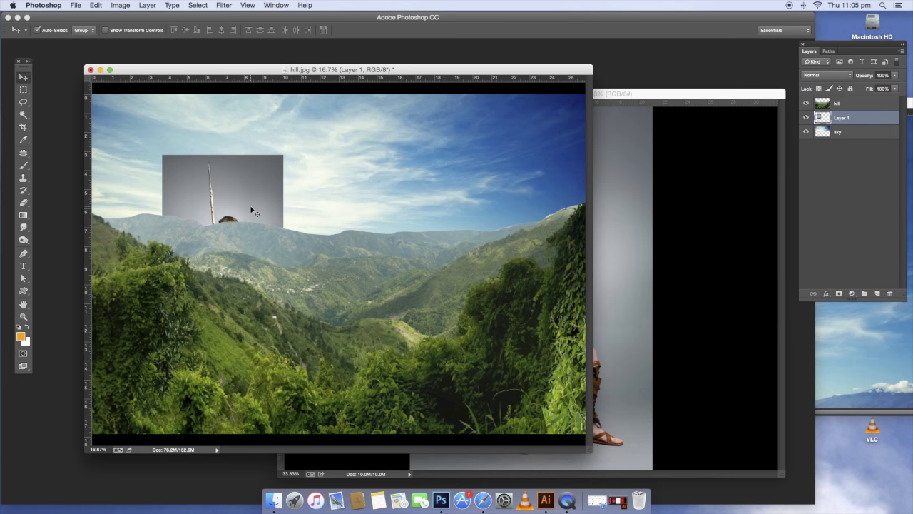
{"action": "left_click_drag", "start_coordinate": [841, 109], "coordinate": [254, 208]}
In the warrior document, magic-wand the grey backdrop together with the floor shadow
{"action": "right_click", "coordinate": [825, 105]}
{"action": "key", "text": "Escape"}
{"action": "key", "text": "ctrl+Tab"}
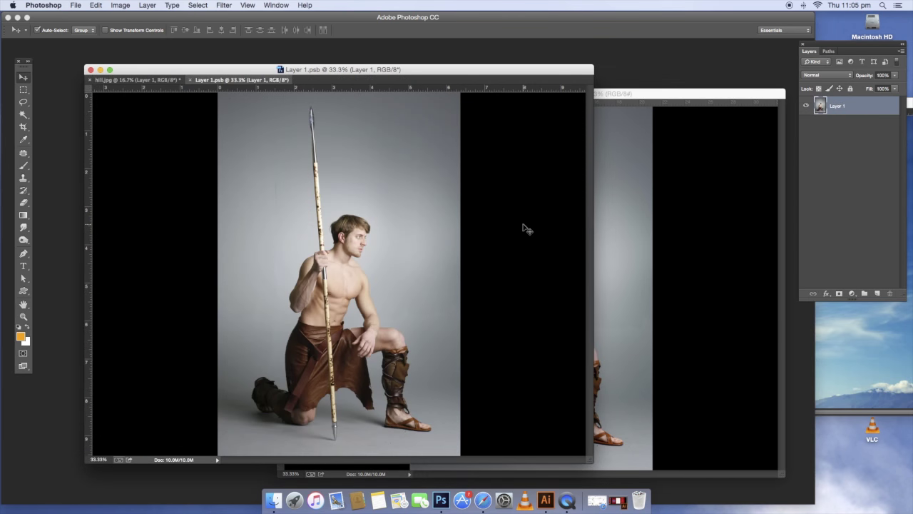
{"action": "key", "text": "f"}
{"action": "left_click", "coordinate": [382, 162], "text": "shift"}
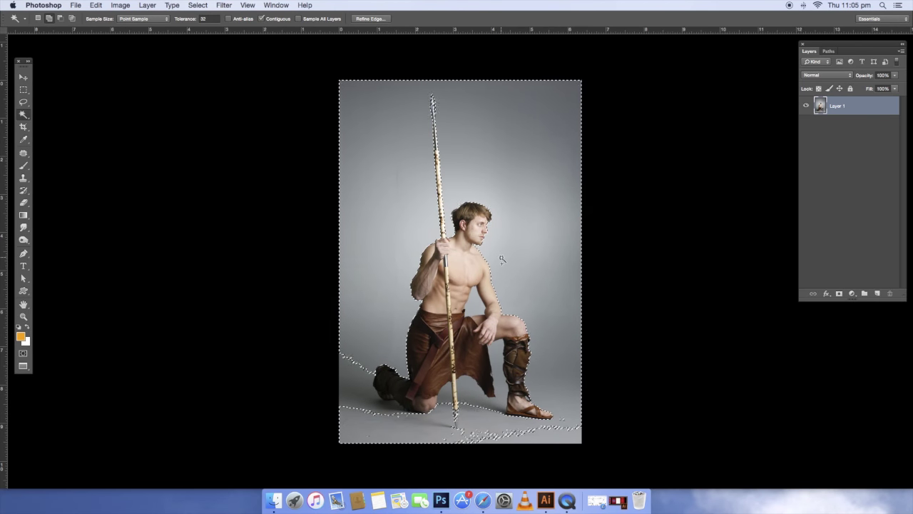
{"action": "left_click", "coordinate": [365, 402], "text": "shift"}
Trace the warrior's head, hair and spear with a Pen path and convert it to a selection
{"action": "key", "text": "p"}
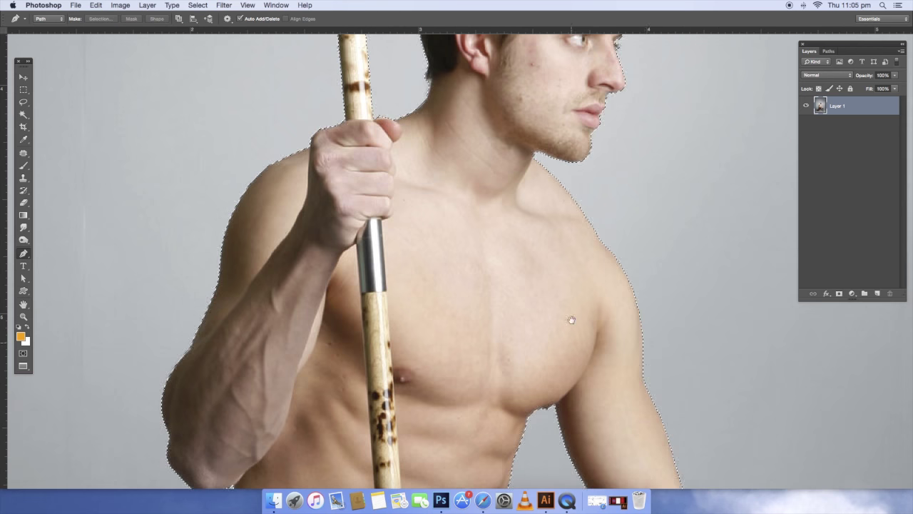
{"action": "scroll", "coordinate": [571, 316], "scroll_direction": "up", "scroll_amount": 5}
{"action": "scroll", "coordinate": [481, 418], "scroll_direction": "up", "scroll_amount": 5}
{"action": "scroll", "coordinate": [452, 137], "scroll_direction": "up", "scroll_amount": 5}
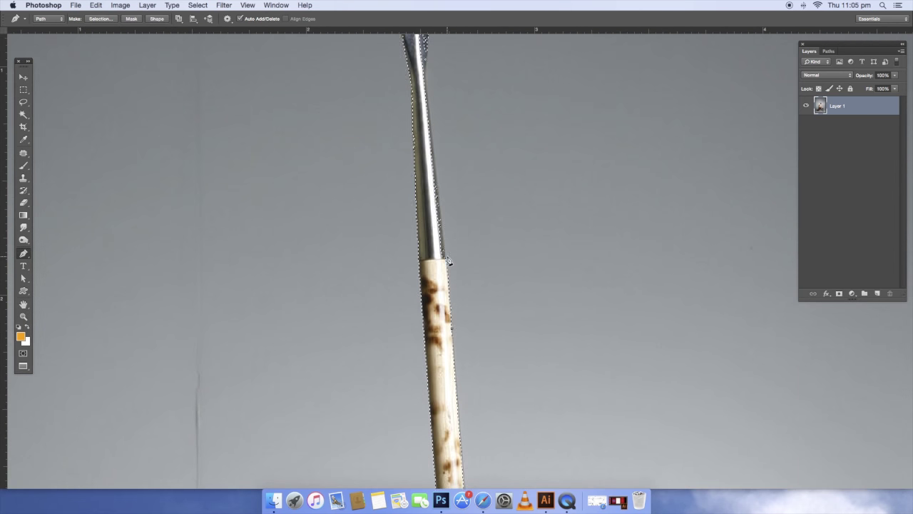
{"action": "scroll", "coordinate": [434, 133], "scroll_direction": "up", "scroll_amount": 3}
{"action": "scroll", "coordinate": [377, 143], "scroll_direction": "up", "scroll_amount": 4}
{"action": "scroll", "coordinate": [433, 204], "scroll_direction": "down", "scroll_amount": 3}
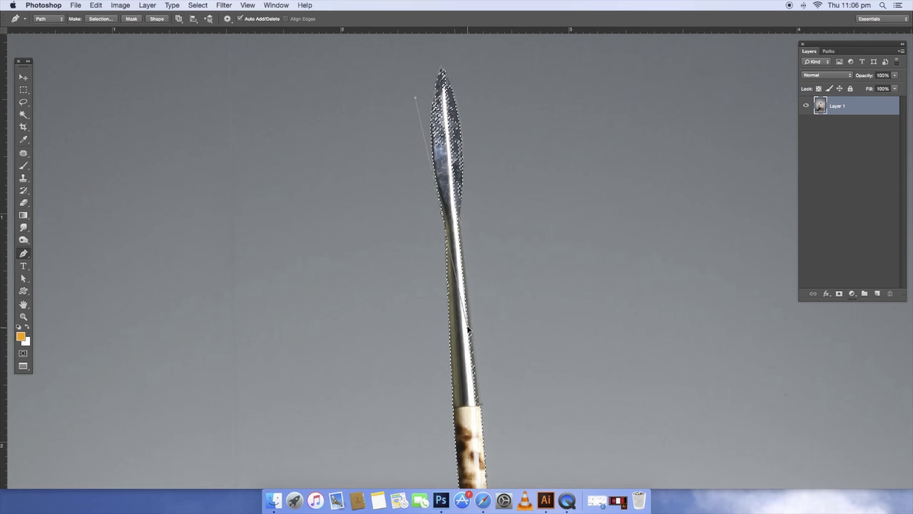
{"action": "scroll", "coordinate": [452, 280], "scroll_direction": "down", "scroll_amount": 10}
{"action": "scroll", "coordinate": [485, 359], "scroll_direction": "down", "scroll_amount": 10}
{"action": "scroll", "coordinate": [536, 204], "scroll_direction": "down", "scroll_amount": 8}
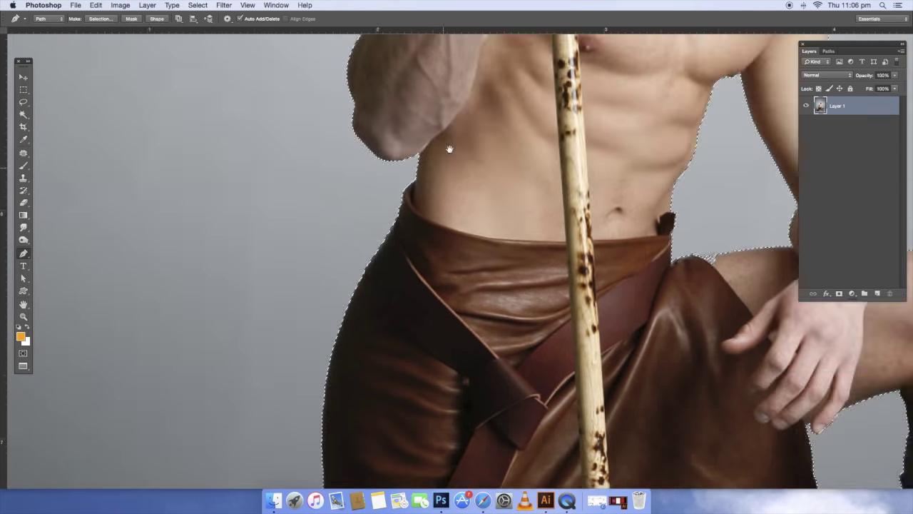
{"action": "scroll", "coordinate": [449, 147], "scroll_direction": "down", "scroll_amount": 10}
{"action": "scroll", "coordinate": [292, 348], "scroll_direction": "left", "scroll_amount": 3}
{"action": "scroll", "coordinate": [293, 347], "scroll_direction": "right", "scroll_amount": 3}
{"action": "scroll", "coordinate": [292, 348], "scroll_direction": "down", "scroll_amount": 2}
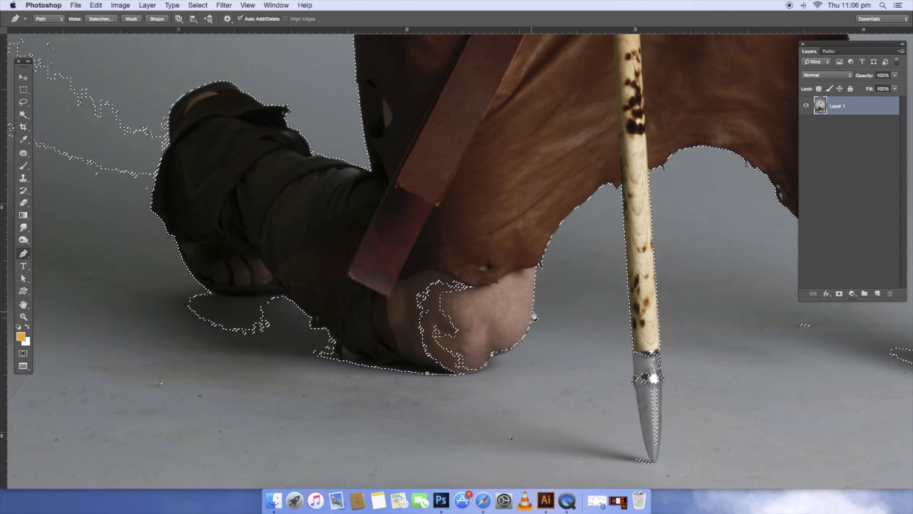
{"action": "scroll", "coordinate": [532, 310], "scroll_direction": "right", "scroll_amount": 8}
{"action": "scroll", "coordinate": [532, 310], "scroll_direction": "down", "scroll_amount": 2}
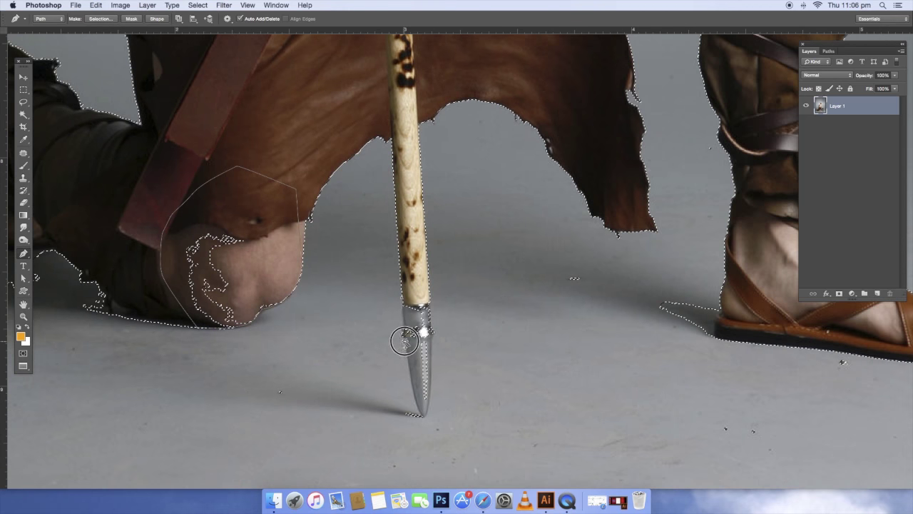
{"action": "scroll", "coordinate": [427, 424], "scroll_direction": "up", "scroll_amount": 4}
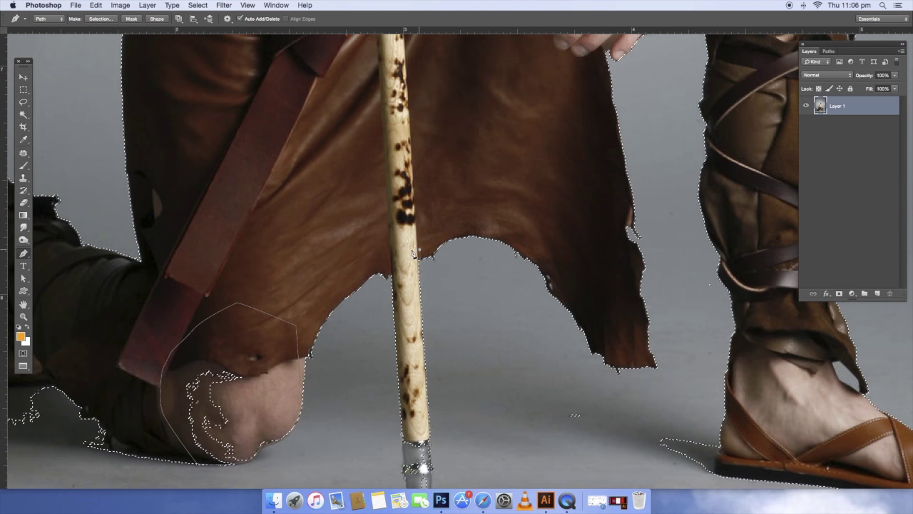
{"action": "scroll", "coordinate": [427, 424], "scroll_direction": "down", "scroll_amount": 4}
{"action": "scroll", "coordinate": [449, 338], "scroll_direction": "right", "scroll_amount": 12}
{"action": "scroll", "coordinate": [373, 301], "scroll_direction": "up", "scroll_amount": 10}
{"action": "scroll", "coordinate": [414, 402], "scroll_direction": "up", "scroll_amount": 10}
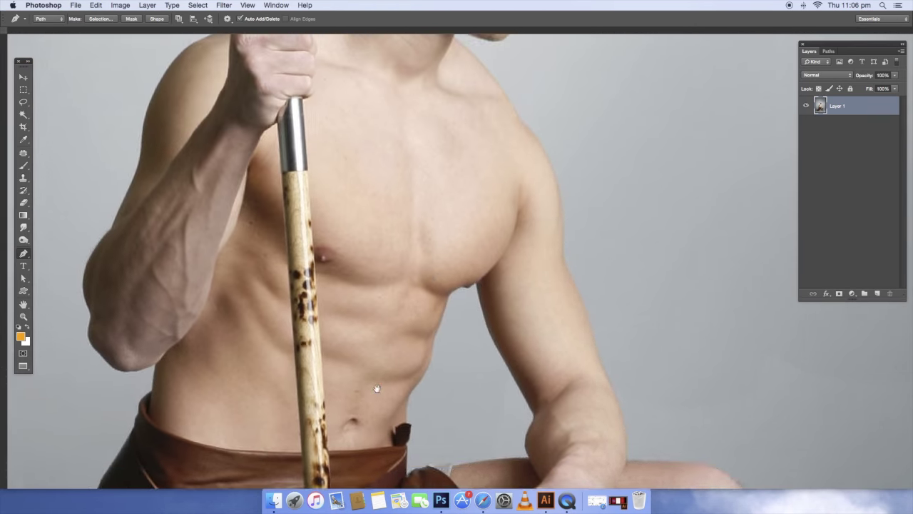
{"action": "scroll", "coordinate": [377, 383], "scroll_direction": "up", "scroll_amount": 10}
{"action": "scroll", "coordinate": [378, 280], "scroll_direction": "up", "scroll_amount": 2}
{"action": "scroll", "coordinate": [377, 280], "scroll_direction": "left", "scroll_amount": 1}
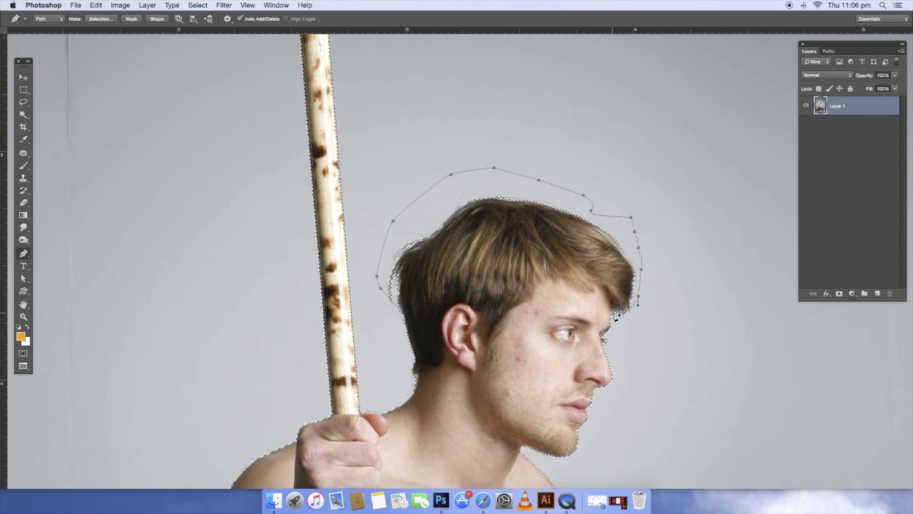
{"action": "scroll", "coordinate": [411, 322], "scroll_direction": "up", "scroll_amount": 2}
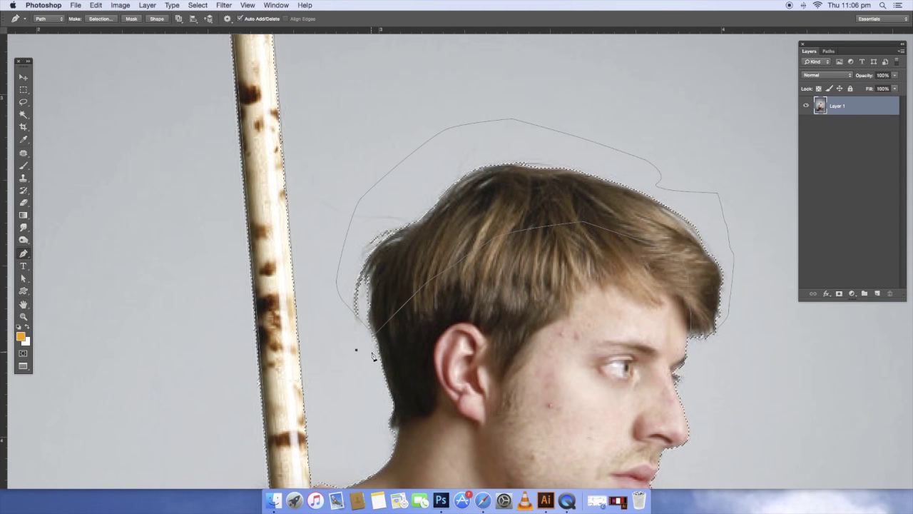
{"action": "scroll", "coordinate": [373, 356], "scroll_direction": "down", "scroll_amount": 5}
{"action": "scroll", "coordinate": [372, 357], "scroll_direction": "down", "scroll_amount": 3}
{"action": "right_click", "coordinate": [465, 254]}
{"action": "left_click", "coordinate": [713, 247]}
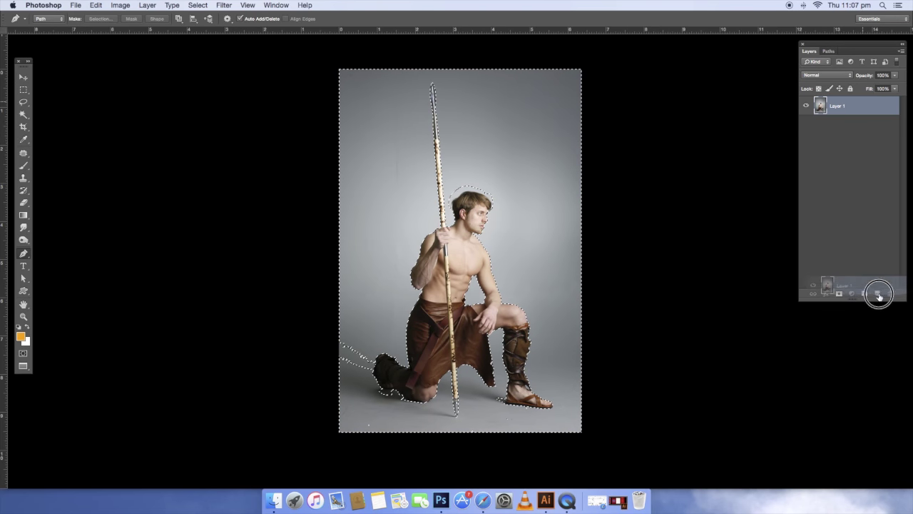
Duplicate the warrior layer, delete the selected backdrop, and hide the original layer
{"action": "left_click_drag", "start_coordinate": [849, 106], "coordinate": [877, 293]}
{"action": "key", "text": "Delete"}
{"action": "left_click", "coordinate": [806, 124]}
{"action": "key", "text": "super+d"}
{"action": "key", "text": "super+plus"}
{"action": "key", "text": "super+plus"}
{"action": "key", "text": "super+plus"}
{"action": "key", "text": "super+minus"}
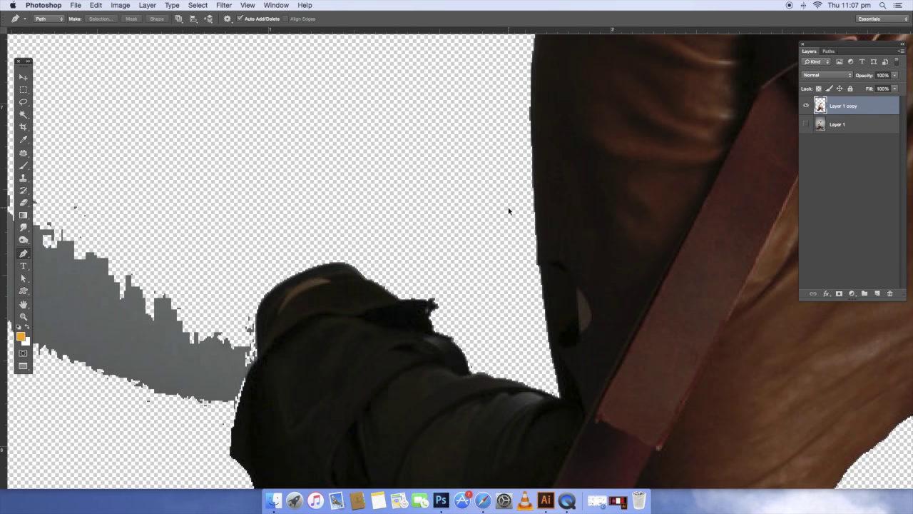
{"action": "key", "text": "super+alt+z"}
{"action": "key", "text": "super+alt+z"}
Feather the remaining grey backdrop selection and delete it
{"action": "key", "text": "w"}
{"action": "right_click", "coordinate": [114, 120]}
{"action": "left_click", "coordinate": [135, 142]}
{"action": "key", "text": "Return"}
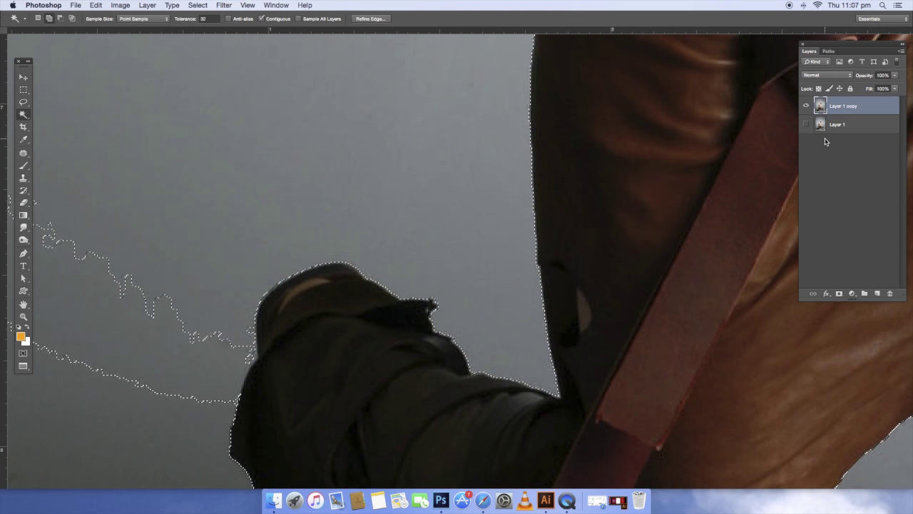
{"action": "key", "text": "Delete"}
{"action": "key", "text": "super+plus"}
Pen-trace the leftover shadow below the knee, make it a selection, and delete it
{"action": "key", "text": "p"}
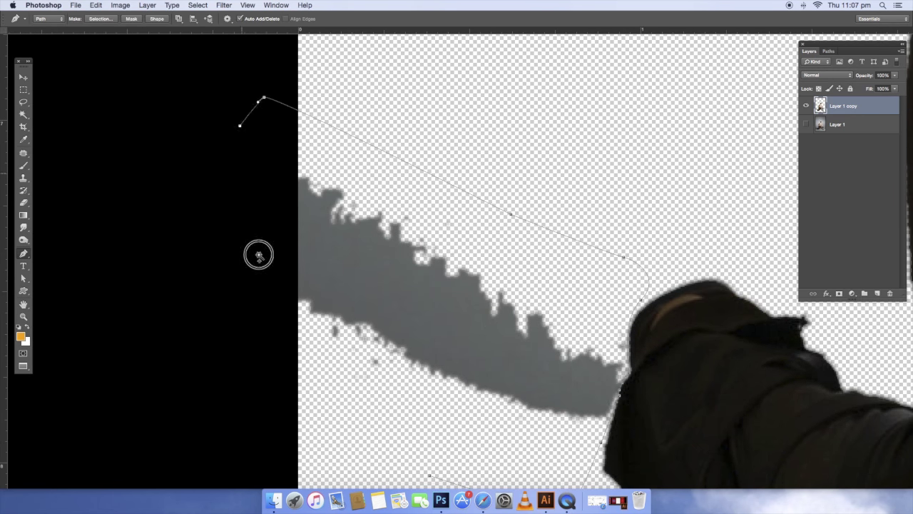
{"action": "left_click_drag", "start_coordinate": [478, 273], "coordinate": [394, 311]}
{"action": "scroll", "coordinate": [497, 321], "scroll_direction": "down", "scroll_amount": 3}
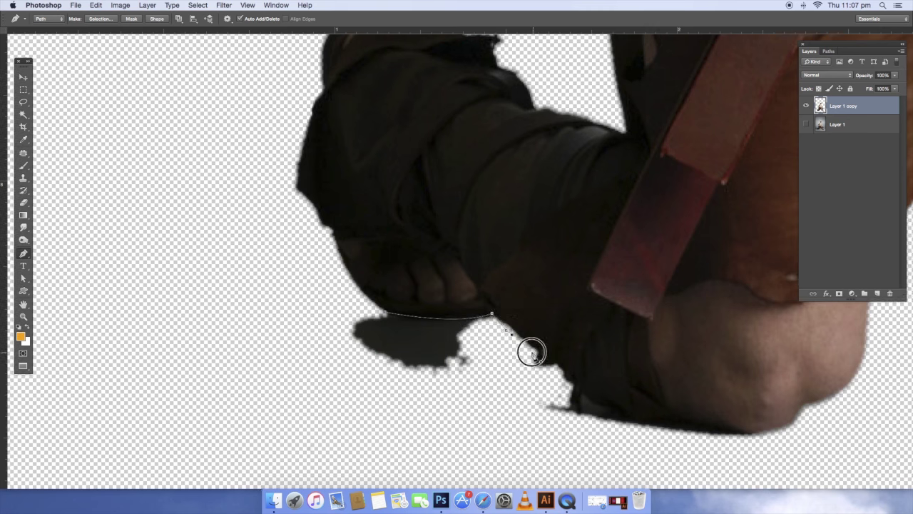
{"action": "scroll", "coordinate": [530, 350], "scroll_direction": "right", "scroll_amount": 5}
{"action": "left_click", "coordinate": [342, 248]}
{"action": "left_click", "coordinate": [380, 274]}
{"action": "left_click", "coordinate": [401, 291]}
{"action": "right_click", "coordinate": [292, 241]}
{"action": "right_click", "coordinate": [190, 238]}
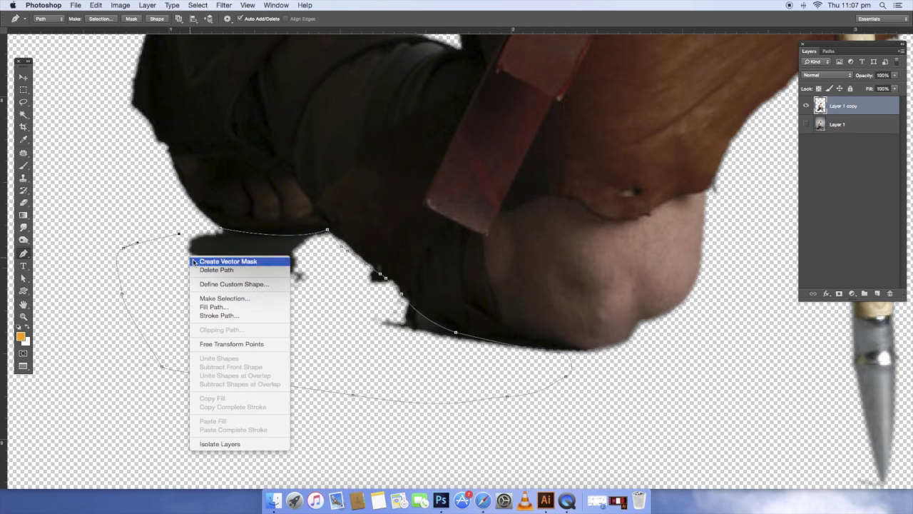
{"action": "left_click", "coordinate": [235, 295]}
{"action": "key", "text": "Return"}
Outline the background gap beside the ankle and remove it
{"action": "scroll", "coordinate": [500, 250], "scroll_direction": "right", "scroll_amount": 5}
{"action": "scroll", "coordinate": [500, 249], "scroll_direction": "down", "scroll_amount": 5}
{"action": "scroll", "coordinate": [506, 306], "scroll_direction": "up", "scroll_amount": 5}
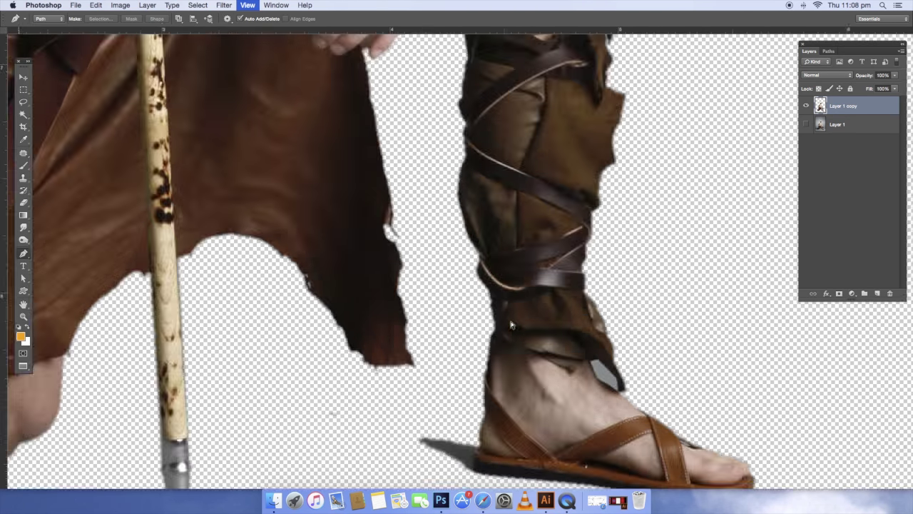
{"action": "left_click", "coordinate": [531, 252]}
{"action": "right_click", "coordinate": [531, 268]}
{"action": "left_click", "coordinate": [576, 326]}
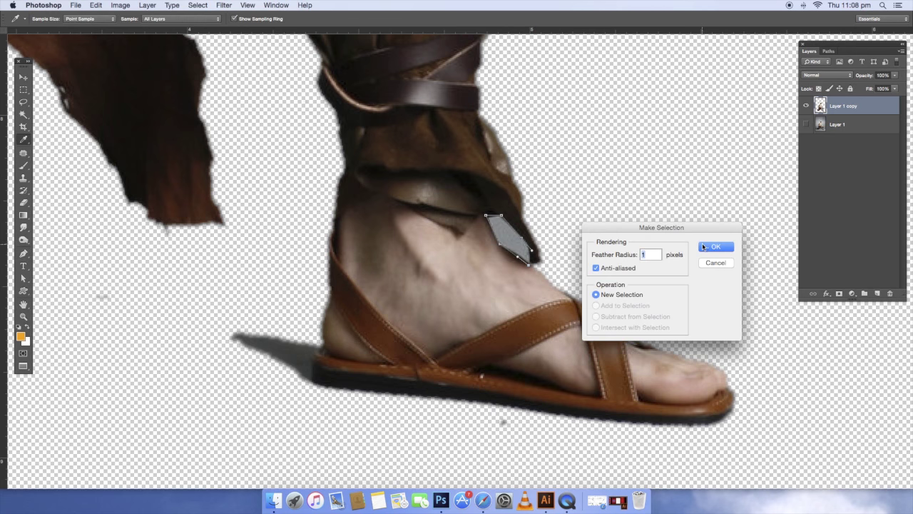
{"action": "key", "text": "Return"}
Trace and remove the shadow behind the sandal heel
{"action": "key", "text": "p"}
{"action": "scroll", "coordinate": [475, 255], "scroll_direction": "down", "scroll_amount": 2}
{"action": "left_click", "coordinate": [431, 277]}
{"action": "left_click_drag", "start_coordinate": [422, 318], "coordinate": [434, 343]}
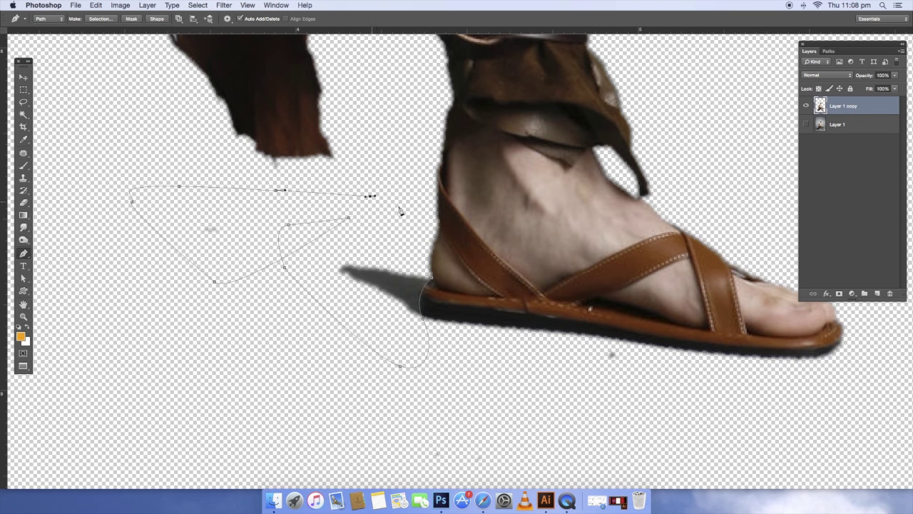
{"action": "right_click", "coordinate": [400, 211]}
{"action": "key", "text": "Return"}
{"action": "scroll", "coordinate": [500, 285], "scroll_direction": "down", "scroll_amount": 3}
{"action": "scroll", "coordinate": [571, 363], "scroll_direction": "down", "scroll_amount": 3}
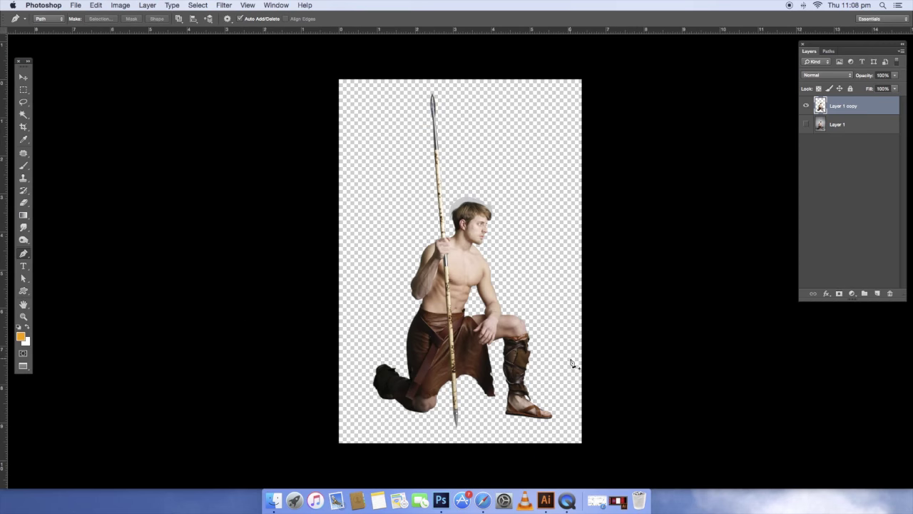
{"action": "scroll", "coordinate": [502, 275], "scroll_direction": "up", "scroll_amount": 5}
{"action": "scroll", "coordinate": [502, 275], "scroll_direction": "up", "scroll_amount": 5}
Add an orange-filled layer beneath the warrior to reveal edge fringing
{"action": "left_click", "coordinate": [838, 124]}
{"action": "left_click", "coordinate": [877, 293]}
{"action": "key", "text": "alt+BackSpace"}
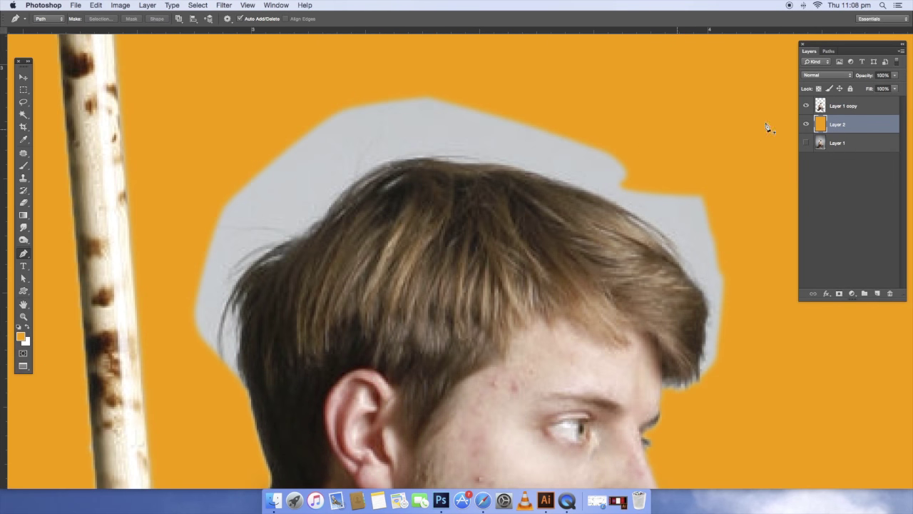
Erase the grey halo around the warrior's hair with the Background Eraser
{"action": "left_click_drag", "start_coordinate": [23, 203], "coordinate": [64, 212]}
{"action": "scroll", "coordinate": [366, 224], "scroll_direction": "up", "scroll_amount": 2}
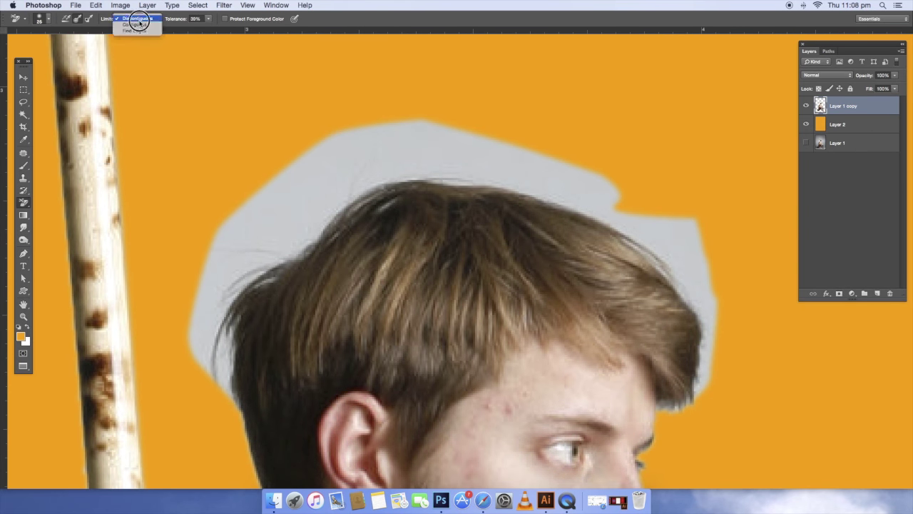
{"action": "scroll", "coordinate": [428, 249], "scroll_direction": "down", "scroll_amount": 2}
{"action": "mouse_move", "coordinate": [299, 200]}
{"action": "left_mouse_down"}
{"action": "mouse_move", "coordinate": [326, 159]}
{"action": "mouse_move", "coordinate": [546, 159]}
{"action": "mouse_move", "coordinate": [383, 119]}
{"action": "mouse_move", "coordinate": [229, 373]}
{"action": "left_mouse_up"}
{"action": "scroll", "coordinate": [349, 153], "scroll_direction": "right", "scroll_amount": 9}
{"action": "scroll", "coordinate": [350, 153], "scroll_direction": "down", "scroll_amount": 5}
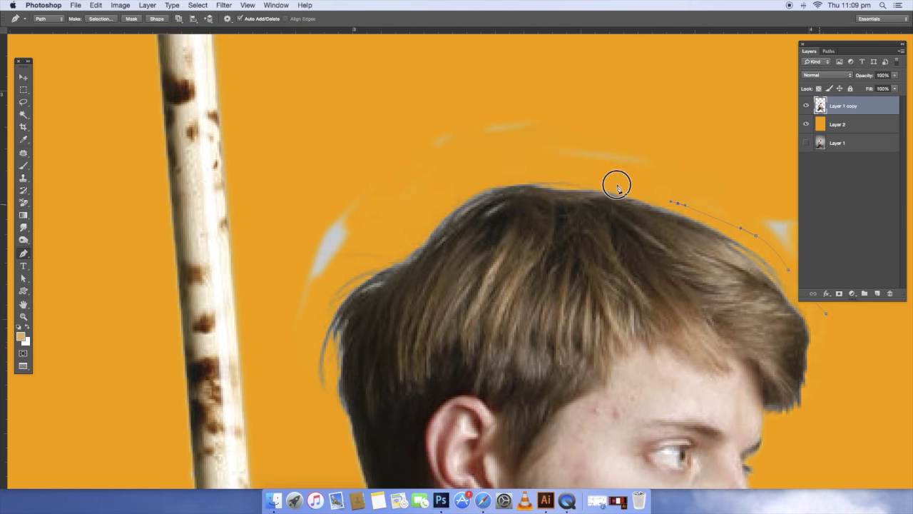
{"action": "key", "text": "super+minus"}
{"action": "key", "text": "super+minus"}
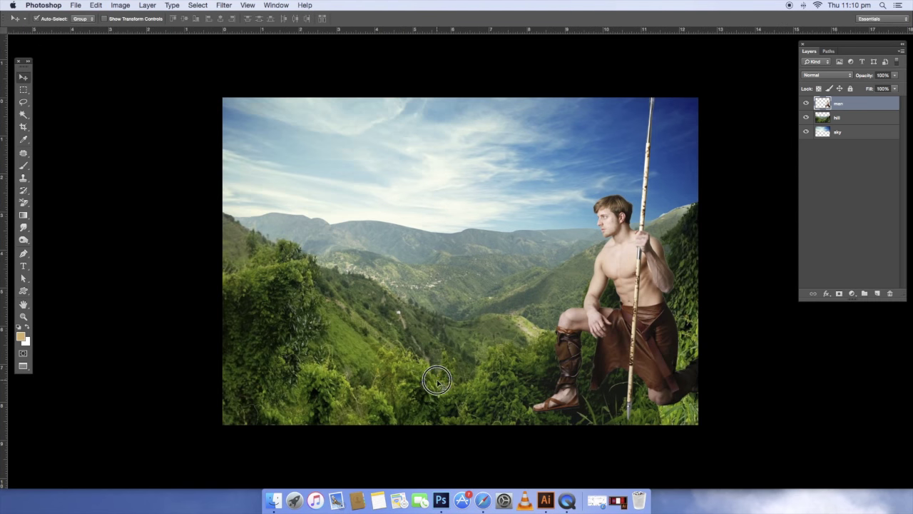
Scale the warrior down to about 80% and bring up the Open dialog
{"action": "key", "text": "super+t"}
{"action": "left_click_drag", "start_coordinate": [621, 86], "coordinate": [577, 157]}
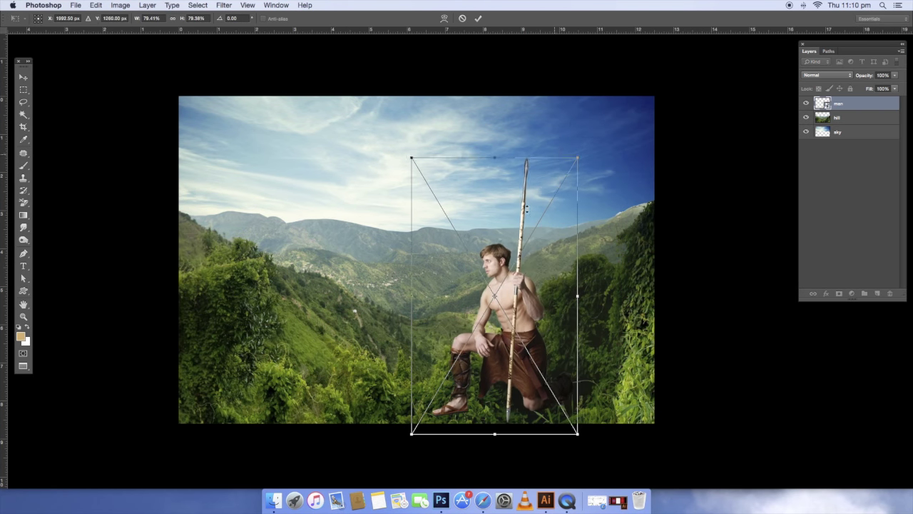
{"action": "key", "text": "Return"}
{"action": "key", "text": "super+o"}
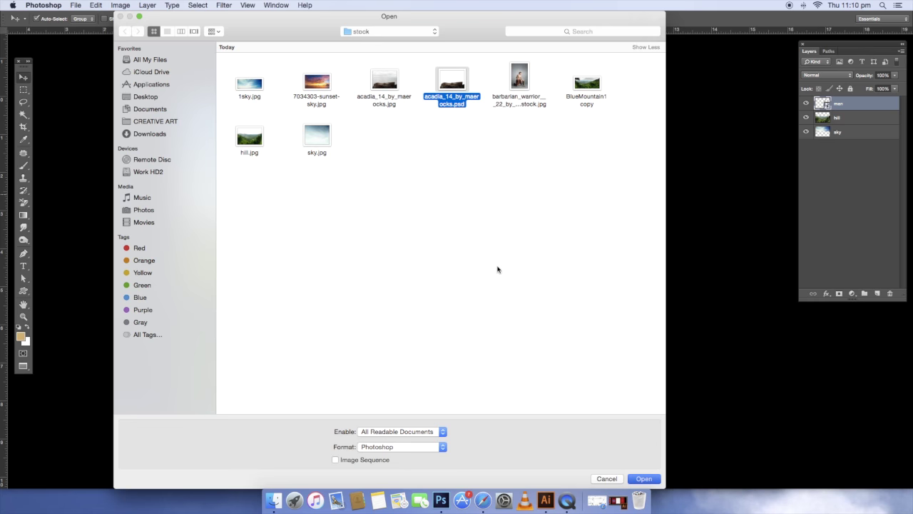
Open the acadia rock file and select the man layer
{"action": "key", "text": "Return"}
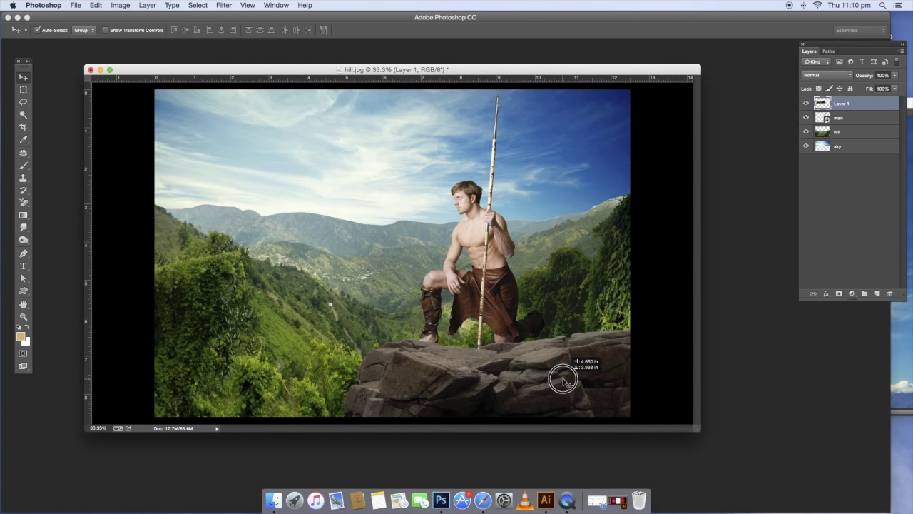
{"action": "left_click", "coordinate": [865, 118]}
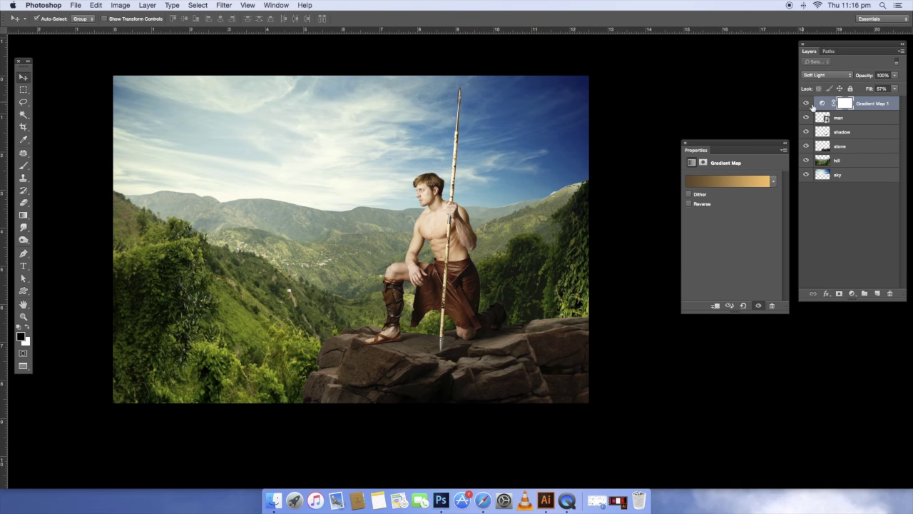
Add a Selective Color adjustment above the sky layer
{"action": "left_click", "coordinate": [840, 175]}
{"action": "left_click", "coordinate": [852, 293]}
{"action": "left_click", "coordinate": [871, 430]}
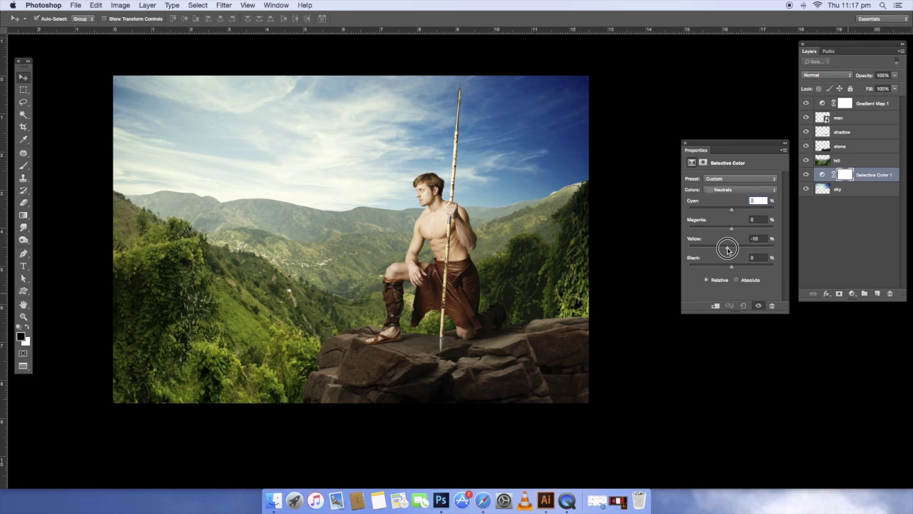
Add a Smokey Color Lookup above the man layer at 44% fill
{"action": "left_click", "coordinate": [865, 117]}
{"action": "left_click", "coordinate": [851, 293]}
{"action": "left_click", "coordinate": [872, 388]}
{"action": "left_click", "coordinate": [749, 200]}
{"action": "left_click", "coordinate": [742, 261]}
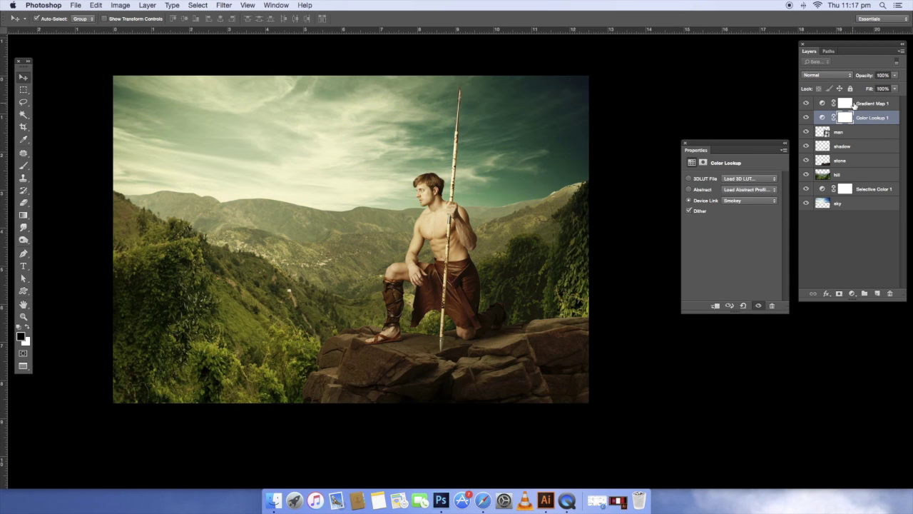
{"action": "left_click_drag", "start_coordinate": [896, 89], "coordinate": [869, 98]}
Paint white haze across the valley with an 800 px Normal brush
{"action": "left_click", "coordinate": [803, 175]}
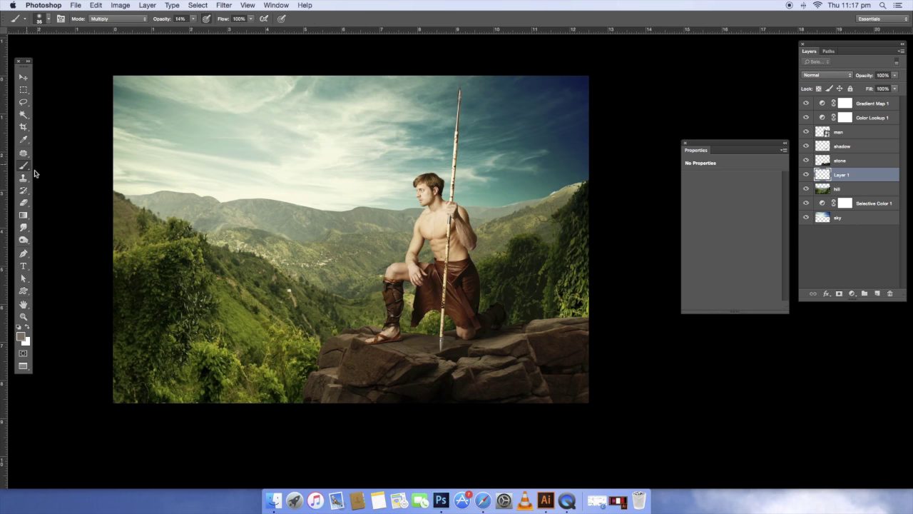
{"action": "left_click", "coordinate": [117, 19]}
{"action": "key", "text": "bracketright"}
{"action": "key", "text": "bracketright"}
{"action": "key", "text": "bracketright"}
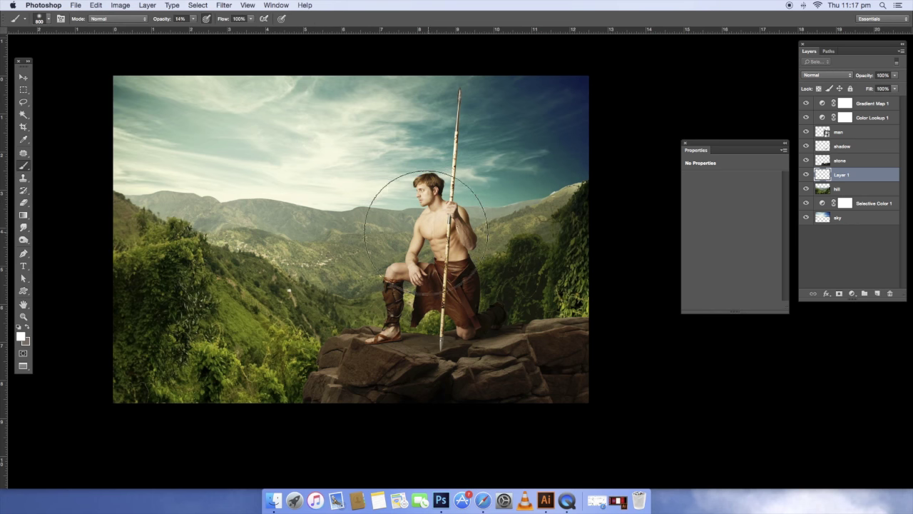
{"action": "left_click_drag", "start_coordinate": [382, 246], "coordinate": [264, 204]}
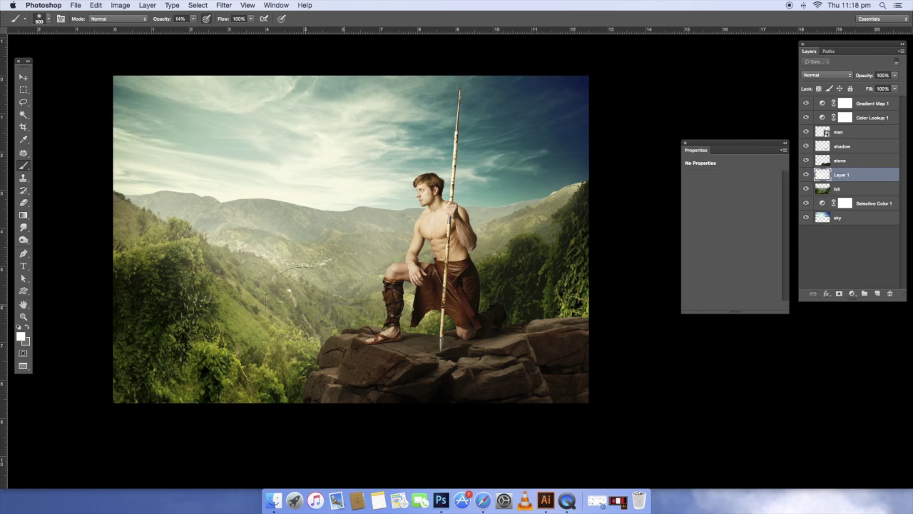
Set the haze layer to Screen at 62% fill and hide the gradient map tint
{"action": "left_click", "coordinate": [827, 75]}
{"action": "left_click", "coordinate": [812, 135]}
{"action": "left_click_drag", "start_coordinate": [894, 89], "coordinate": [874, 101]}
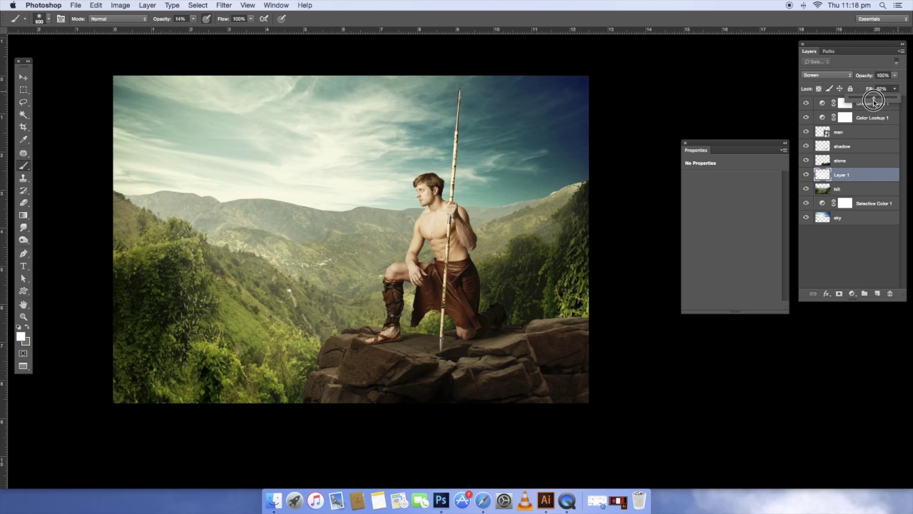
{"action": "left_click", "coordinate": [24, 76]}
{"action": "left_click", "coordinate": [851, 293]}
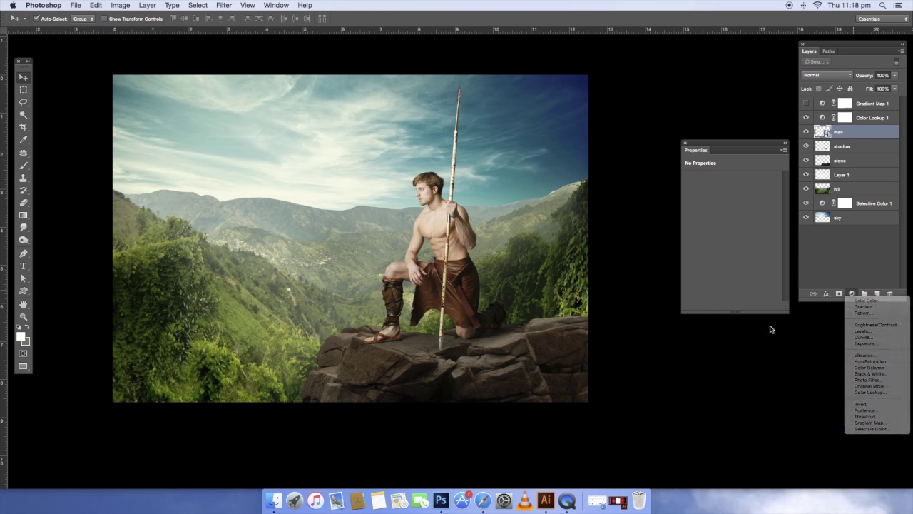
Add a second Selective Color adjustment shifting the yellows, plus a Hue/Saturation above the sky
{"action": "left_click", "coordinate": [870, 428]}
{"action": "left_click", "coordinate": [734, 189]}
{"action": "mouse_move", "coordinate": [726, 250]}
{"action": "left_mouse_down"}
{"action": "mouse_move", "coordinate": [716, 249]}
{"action": "mouse_move", "coordinate": [722, 232]}
{"action": "left_mouse_up"}
{"action": "left_click", "coordinate": [838, 232]}
{"action": "left_click", "coordinate": [852, 293]}
{"action": "left_click", "coordinate": [879, 362]}
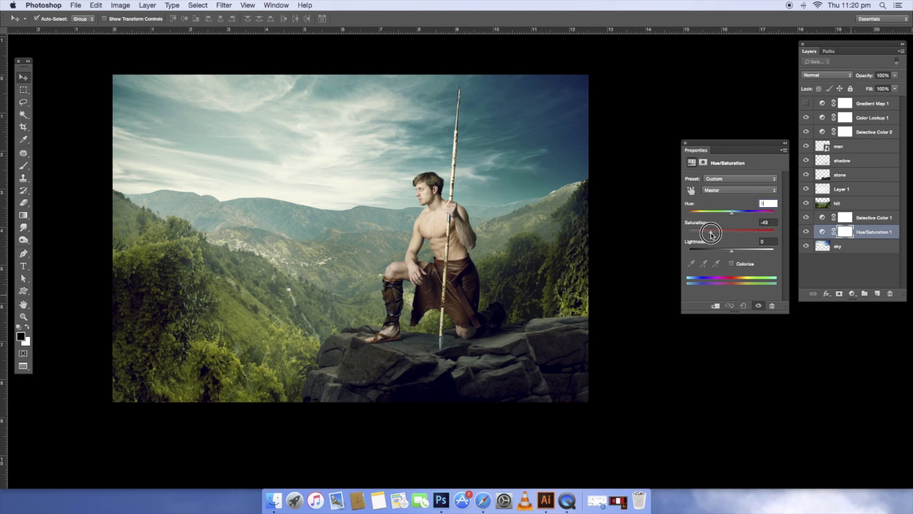
Clip a Brightness/Contrast (contrast 33) and a new empty layer to the hill layer
{"action": "left_click", "coordinate": [686, 144]}
{"action": "left_click", "coordinate": [838, 189]}
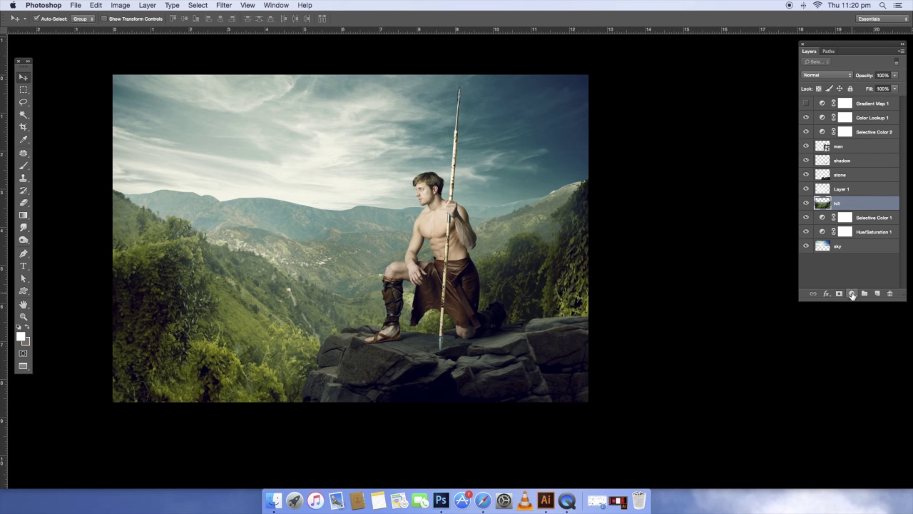
{"action": "left_click", "coordinate": [851, 297]}
{"action": "left_click", "coordinate": [878, 326]}
{"action": "left_click", "coordinate": [856, 209], "text": "alt"}
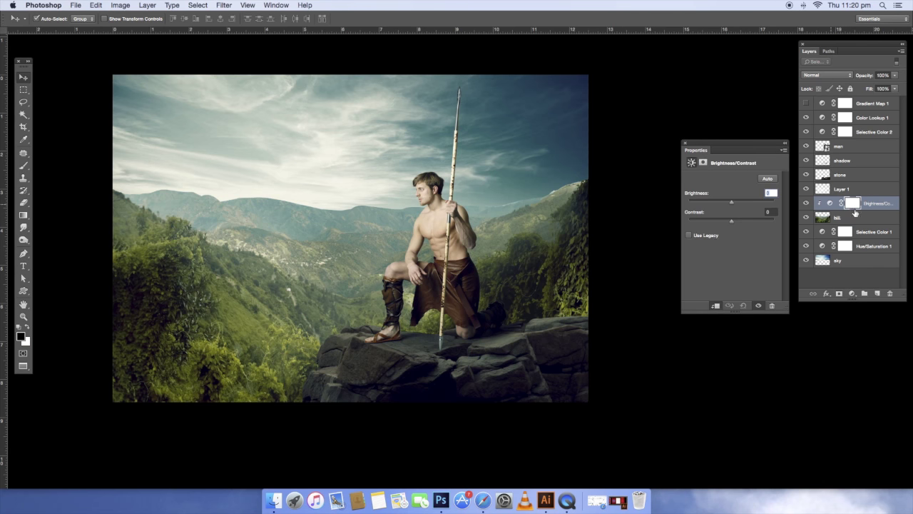
{"action": "left_click_drag", "start_coordinate": [750, 223], "coordinate": [733, 205]}
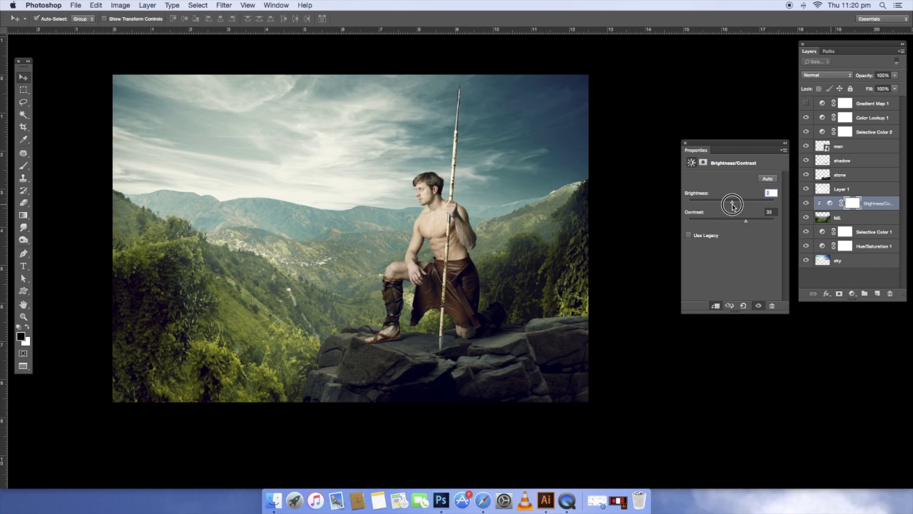
{"action": "left_click", "coordinate": [857, 222]}
{"action": "key", "text": "ctrl+shift+alt+n"}
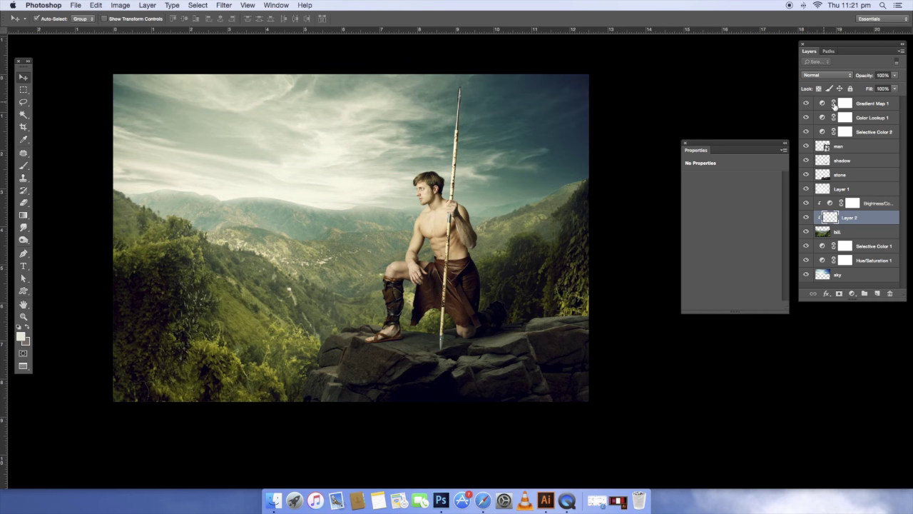
Set Gradient Map 1 to Color blend mode with lowered fill, then select the sky layer
{"action": "left_click", "coordinate": [834, 105]}
{"action": "left_click", "coordinate": [827, 75]}
{"action": "left_click", "coordinate": [828, 132]}
{"action": "left_click", "coordinate": [804, 104]}
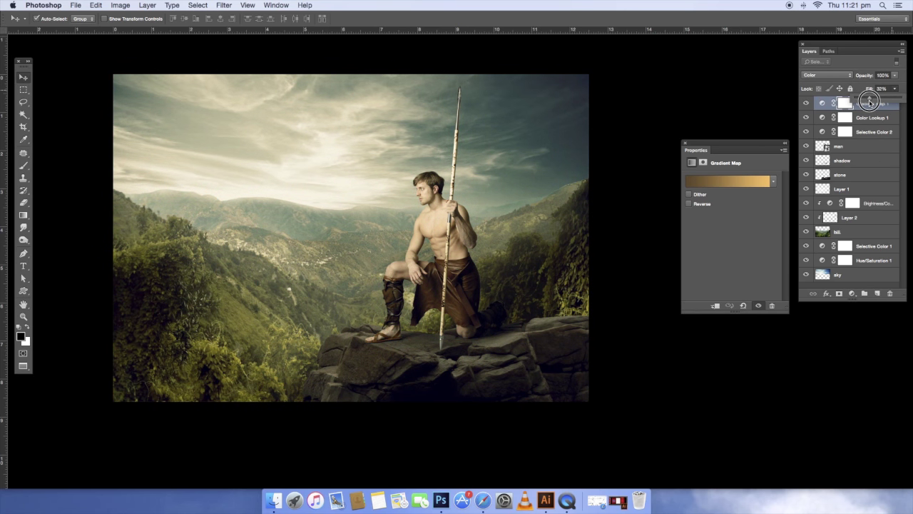
{"action": "left_click", "coordinate": [856, 274]}
Add a dark teal-to-transparent Gradient Fill layer
{"action": "key", "text": "b"}
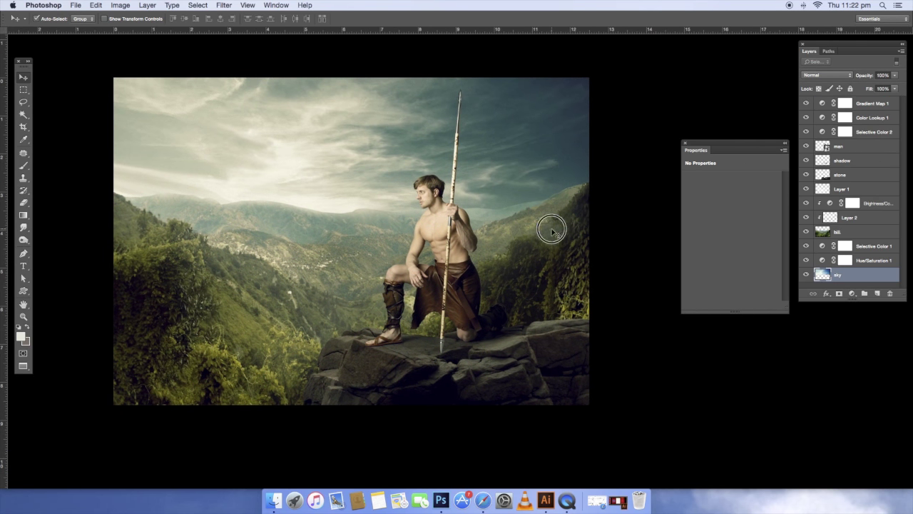
{"action": "left_click", "coordinate": [853, 294]}
{"action": "left_click", "coordinate": [866, 306]}
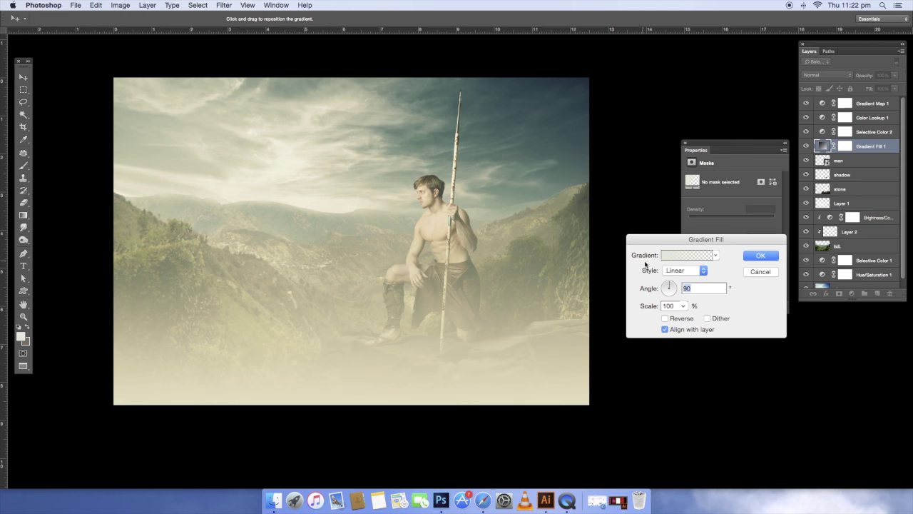
{"action": "left_click", "coordinate": [677, 255]}
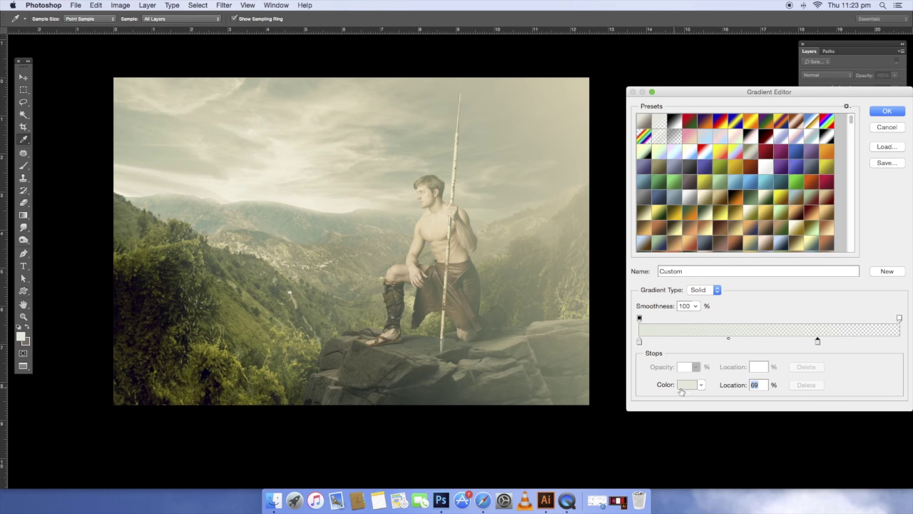
{"action": "left_click", "coordinate": [684, 385]}
{"action": "left_click", "coordinate": [783, 239]}
{"action": "left_click", "coordinate": [762, 275]}
Set the gradient angle to -150°, blend it in Multiply with lowered fill, and compare before/after
{"action": "key", "text": "Return"}
{"action": "key", "text": "Return"}
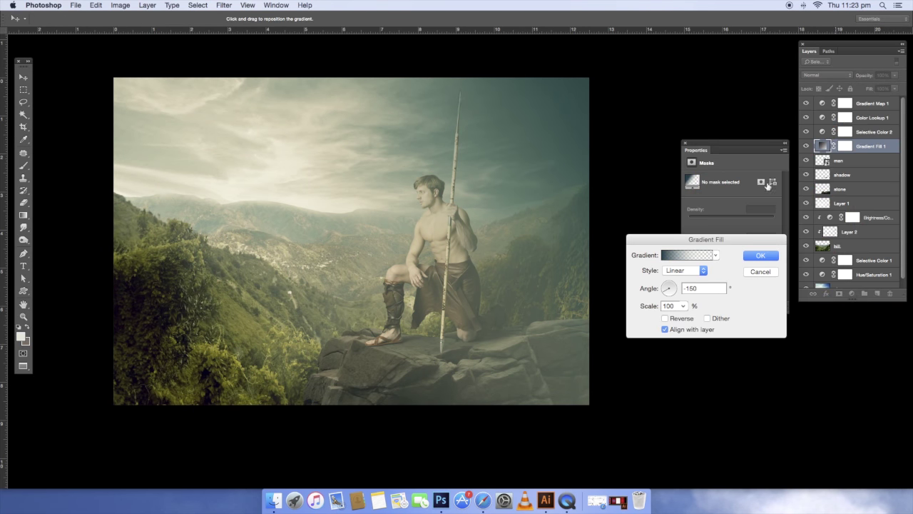
{"action": "key", "text": "Return"}
{"action": "left_click", "coordinate": [826, 75]}
{"action": "left_click", "coordinate": [826, 103]}
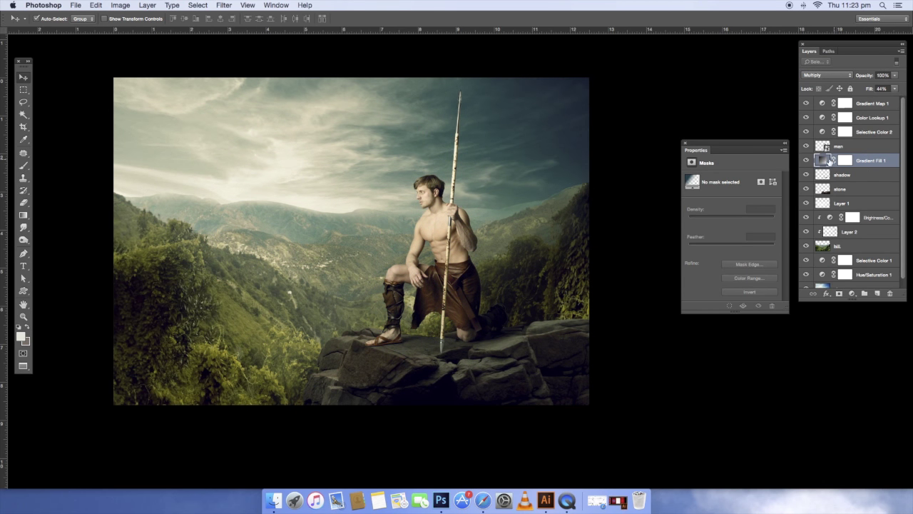
{"action": "left_click", "coordinate": [806, 159]}
{"action": "left_click", "coordinate": [806, 160]}
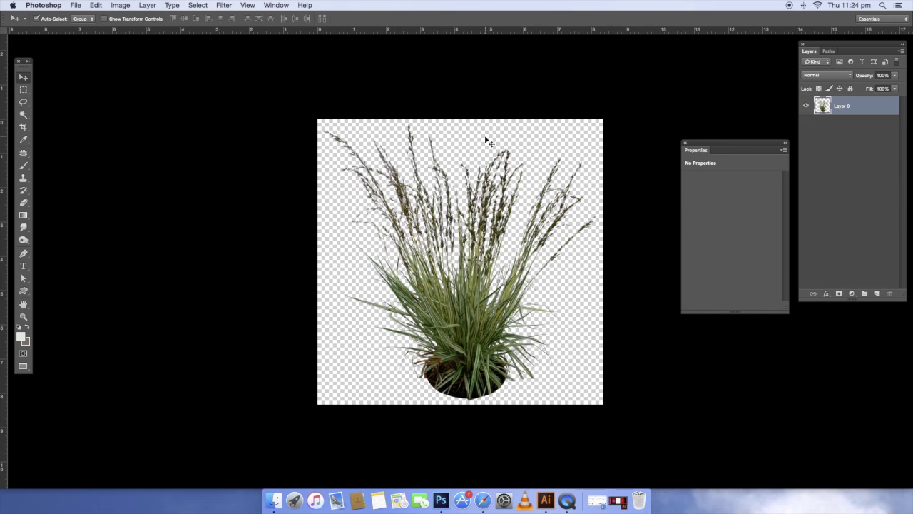
Paste the grass clump and free-transform it to sit on the rock
{"action": "key", "text": "ctrl+v"}
{"action": "key", "text": "ctrl+t"}
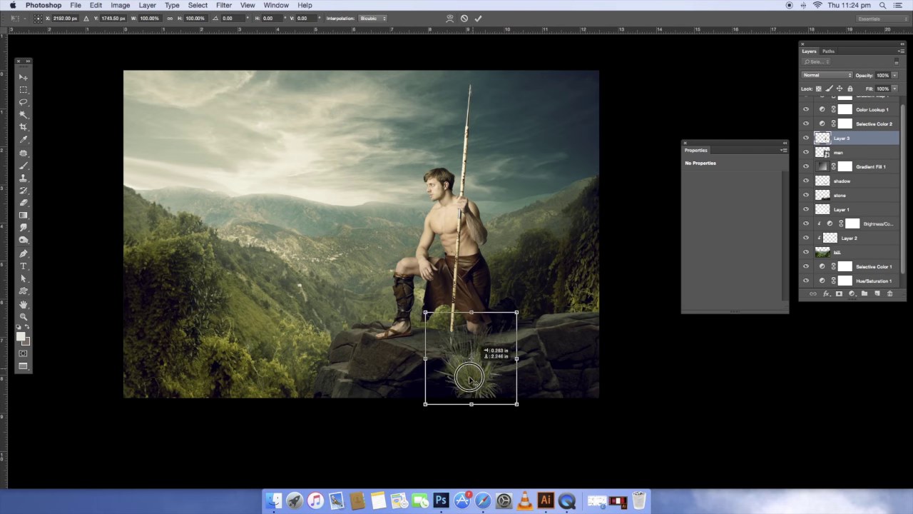
{"action": "left_click_drag", "start_coordinate": [520, 402], "coordinate": [561, 452]}
{"action": "mouse_move", "coordinate": [571, 363]}
{"action": "left_mouse_down"}
{"action": "mouse_move", "coordinate": [601, 407]}
{"action": "mouse_move", "coordinate": [715, 406]}
{"action": "left_mouse_up"}
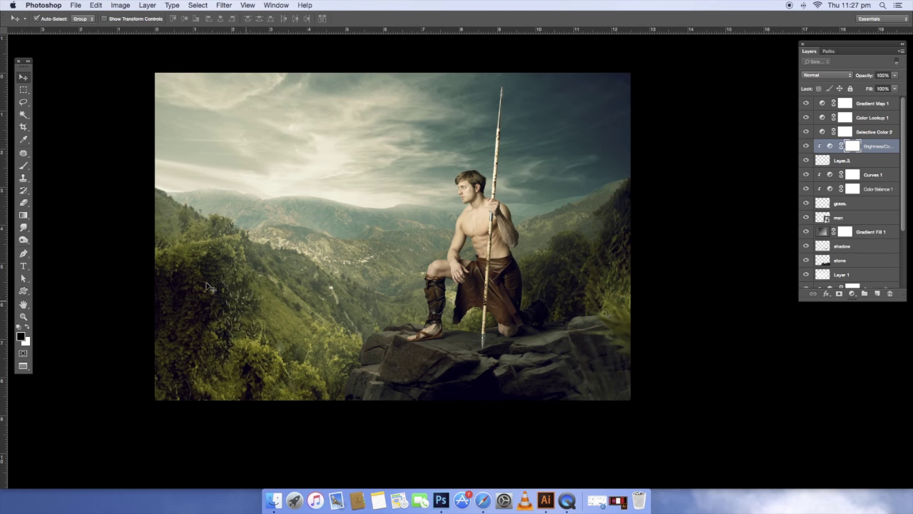
Darken with the Curves 2 burn curve, invert its mask to hide it, and zoom in on the rocks
{"action": "left_click_drag", "start_coordinate": [742, 237], "coordinate": [745, 241]}
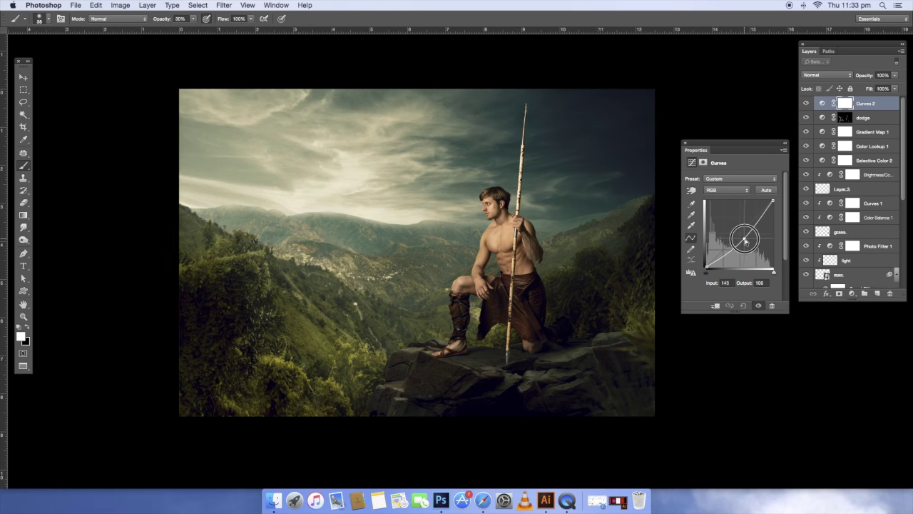
{"action": "left_click", "coordinate": [686, 143]}
{"action": "key", "text": "ctrl+i"}
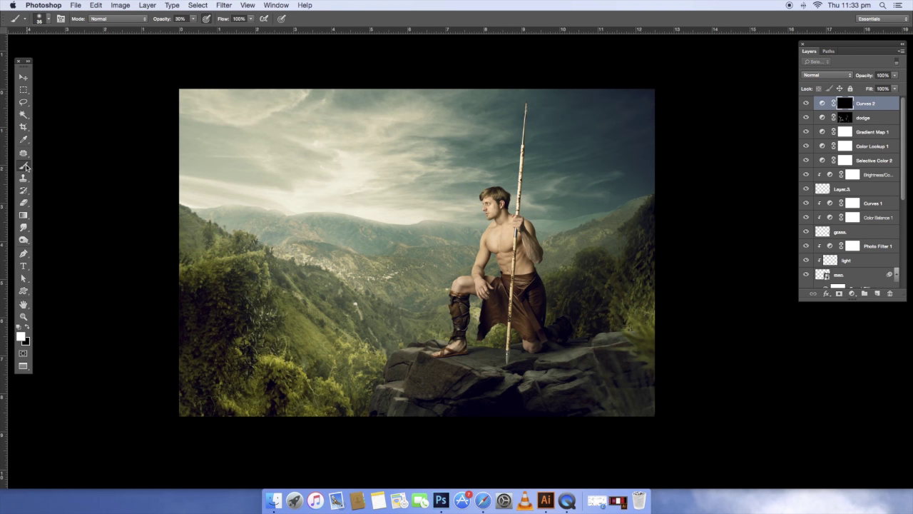
{"action": "key", "text": "ctrl+plus"}
{"action": "key", "text": "ctrl+plus"}
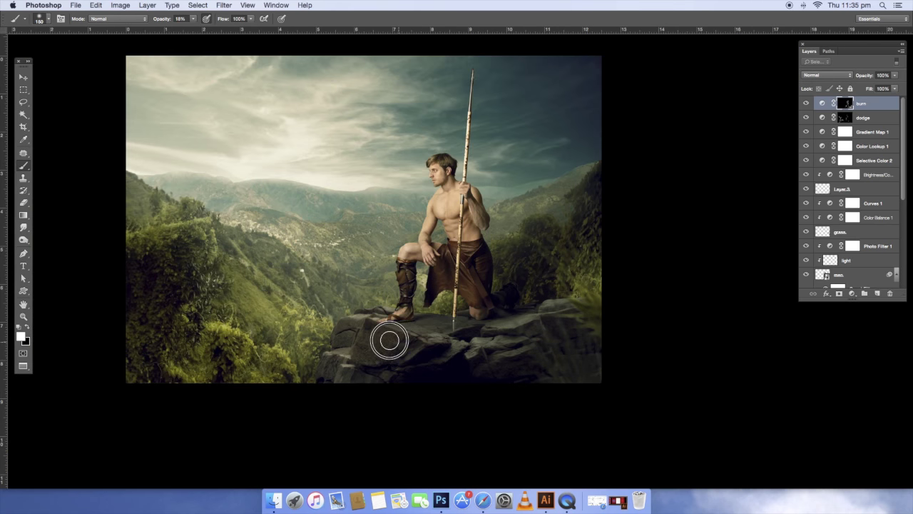
{"action": "key", "text": "ctrl+plus"}
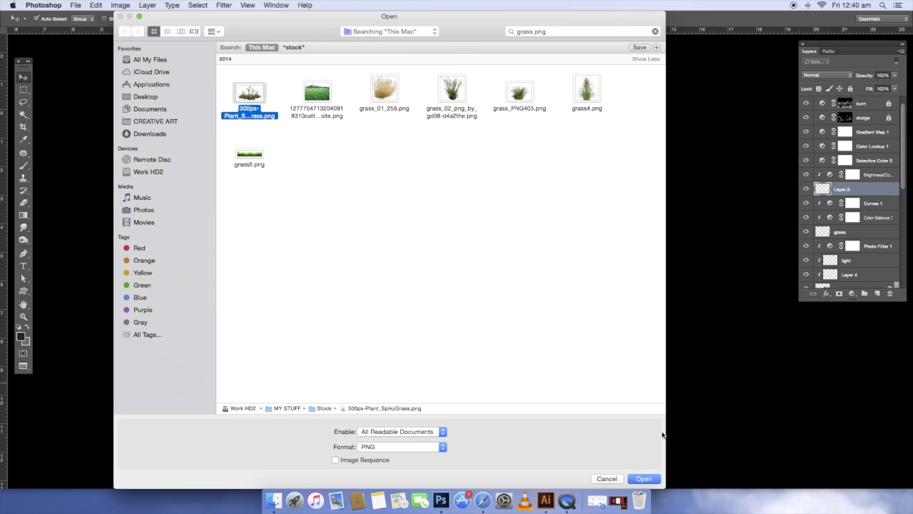
Bring the spiky grass image into the composite and scale it into the bottom-right rock foreground
{"action": "left_click", "coordinate": [644, 478]}
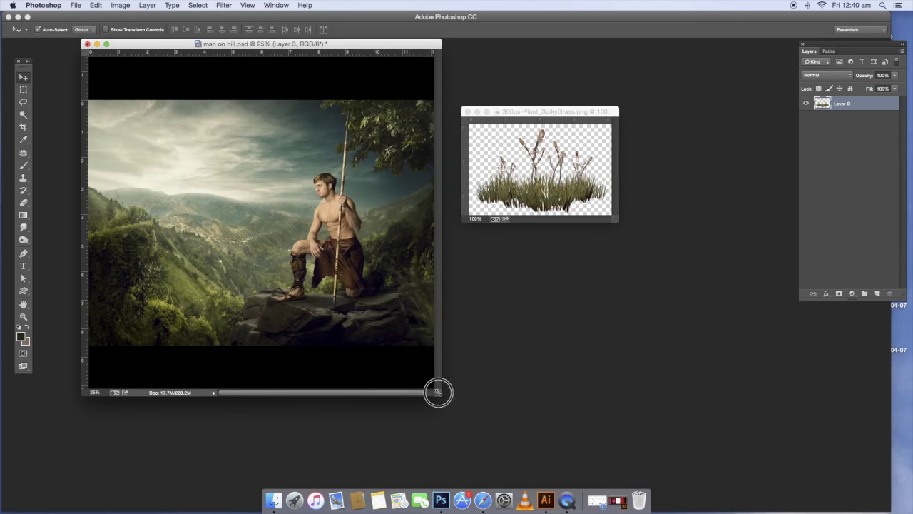
{"action": "left_click_drag", "start_coordinate": [686, 183], "coordinate": [376, 239]}
{"action": "key", "text": "f"}
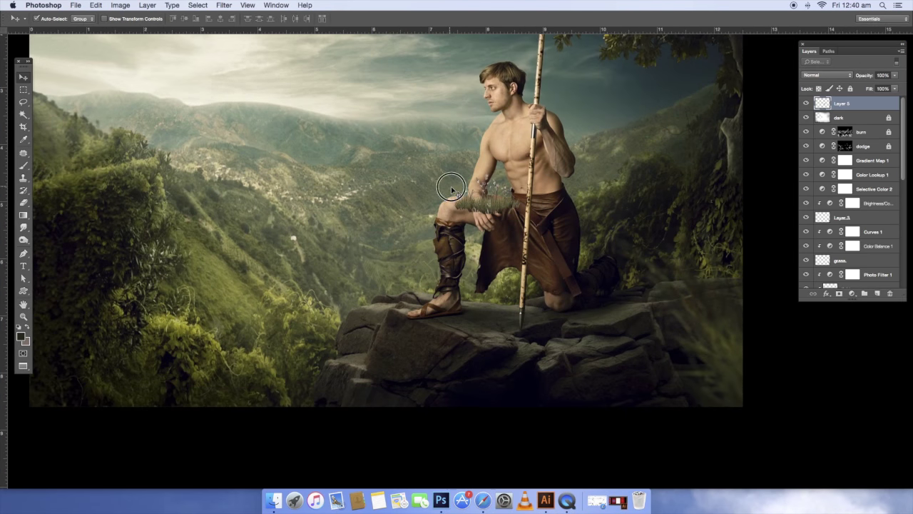
{"action": "key", "text": "ctrl+t"}
{"action": "left_click_drag", "start_coordinate": [571, 290], "coordinate": [728, 271]}
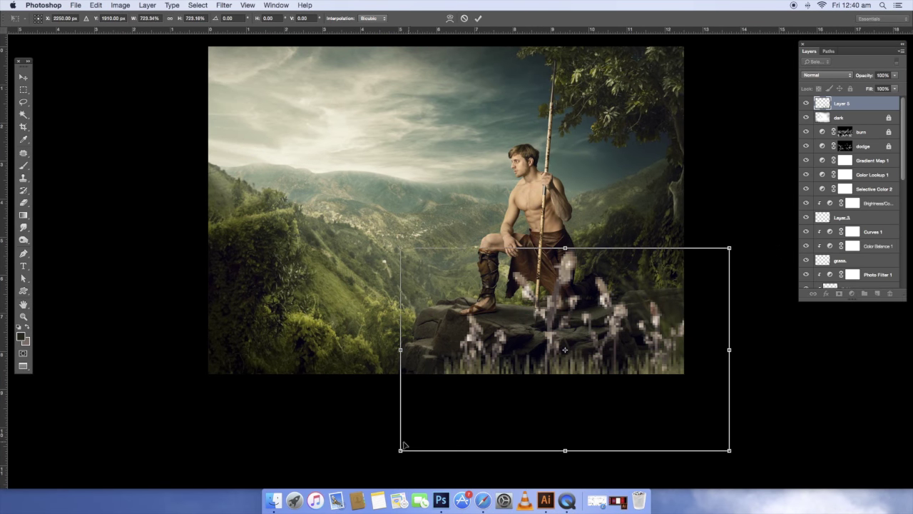
{"action": "mouse_move", "coordinate": [457, 413]}
{"action": "left_mouse_down"}
{"action": "mouse_move", "coordinate": [397, 438]}
{"action": "mouse_move", "coordinate": [452, 407]}
{"action": "mouse_move", "coordinate": [408, 450]}
{"action": "left_mouse_up"}
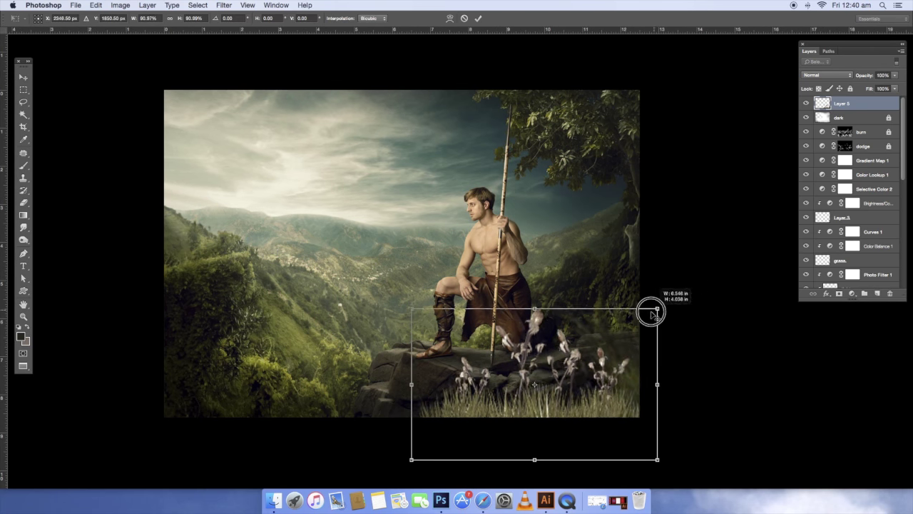
{"action": "mouse_move", "coordinate": [591, 381]}
{"action": "left_mouse_down"}
{"action": "mouse_move", "coordinate": [657, 387]}
{"action": "mouse_move", "coordinate": [587, 402]}
{"action": "left_mouse_up"}
{"action": "left_click_drag", "start_coordinate": [724, 436], "coordinate": [664, 379]}
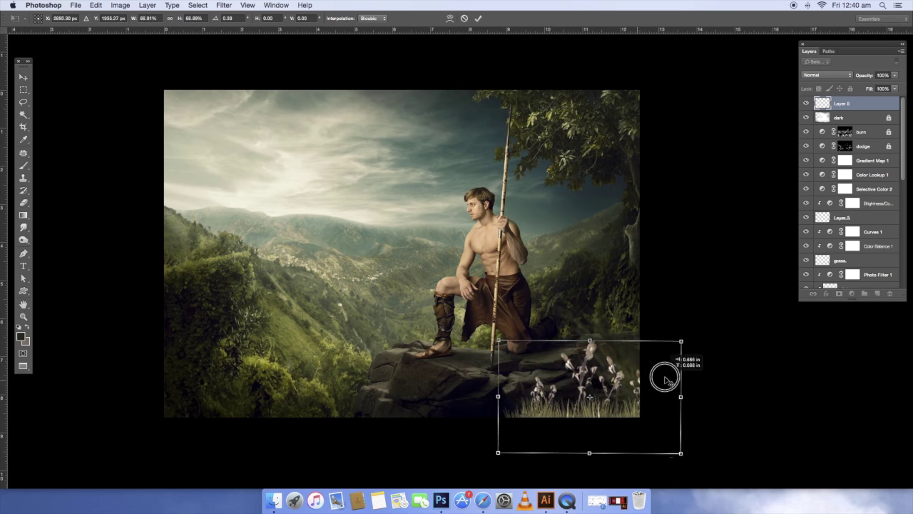
{"action": "scroll", "coordinate": [664, 379], "scroll_direction": "down", "scroll_amount": 3}
{"action": "key", "text": "Return"}
Apply Filter > Blur > Lens Blur to the grass layer
{"action": "left_click", "coordinate": [223, 5]}
{"action": "left_click", "coordinate": [360, 201]}
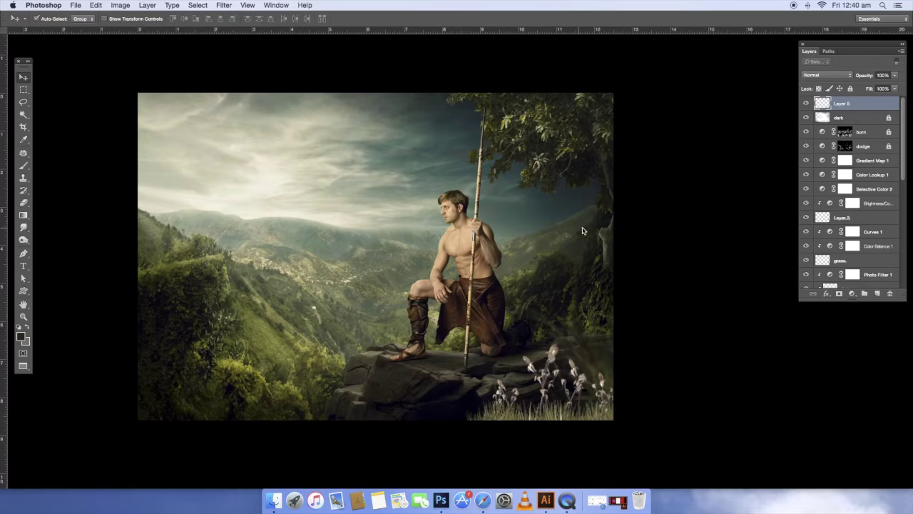
{"action": "left_click", "coordinate": [852, 33]}
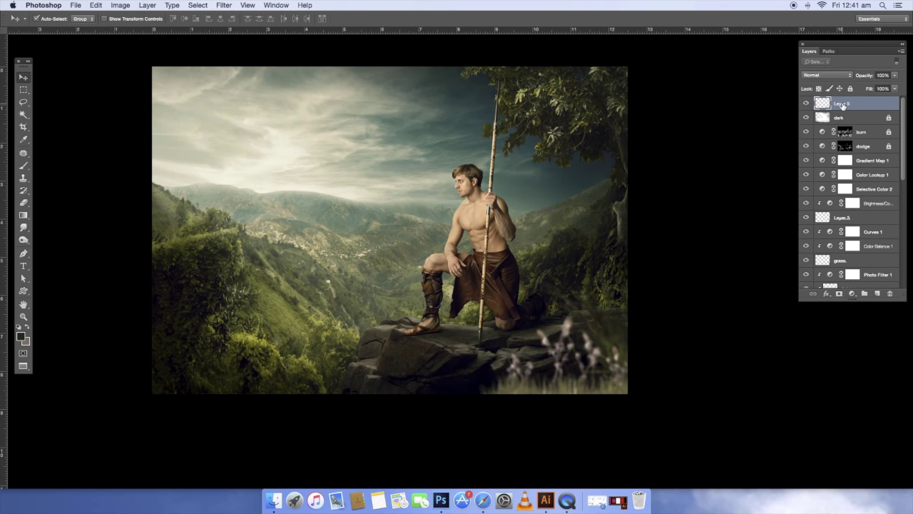
Add a final Curves adjustment layer and zoom in on the warrior's details
{"action": "left_click", "coordinate": [849, 292]}
{"action": "left_click", "coordinate": [863, 338]}
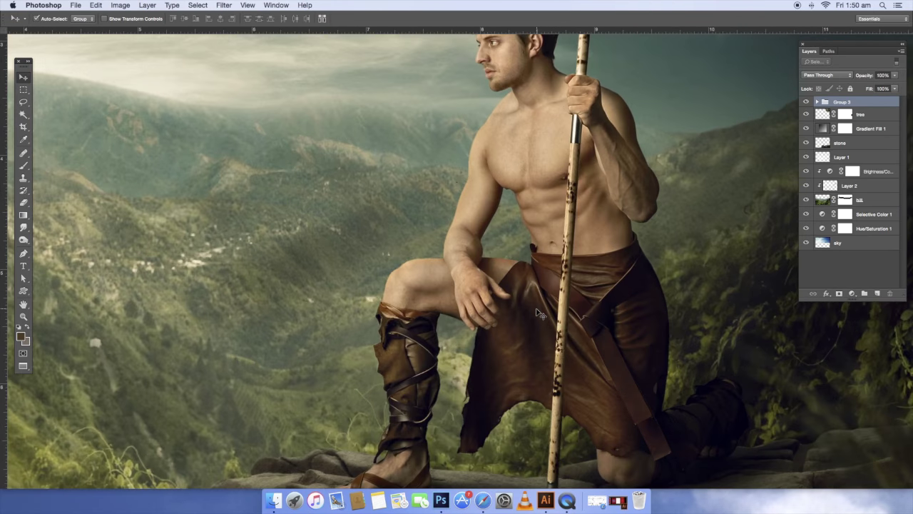
{"action": "left_click_drag", "start_coordinate": [596, 398], "coordinate": [527, 266]}
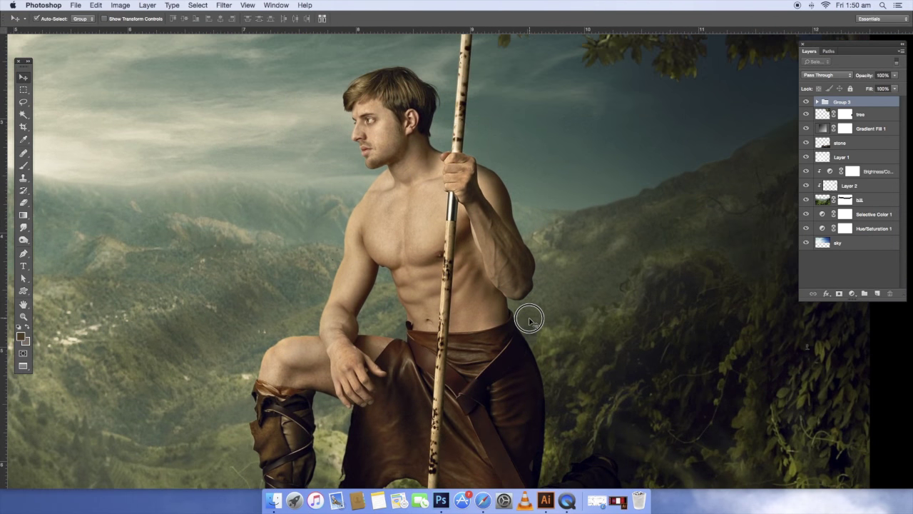